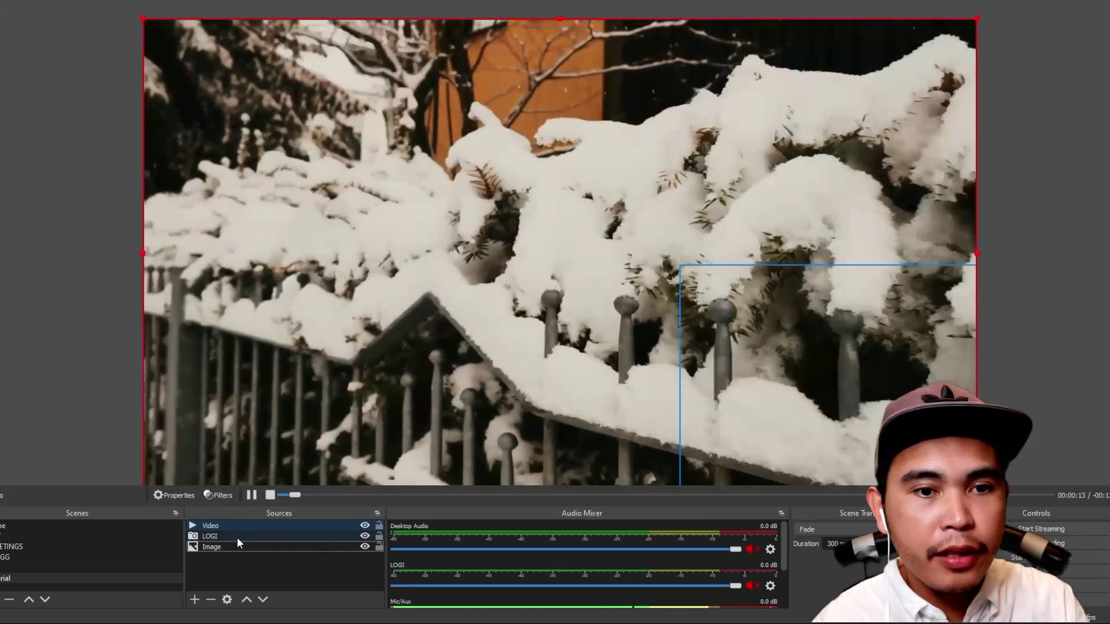
click(237, 537)
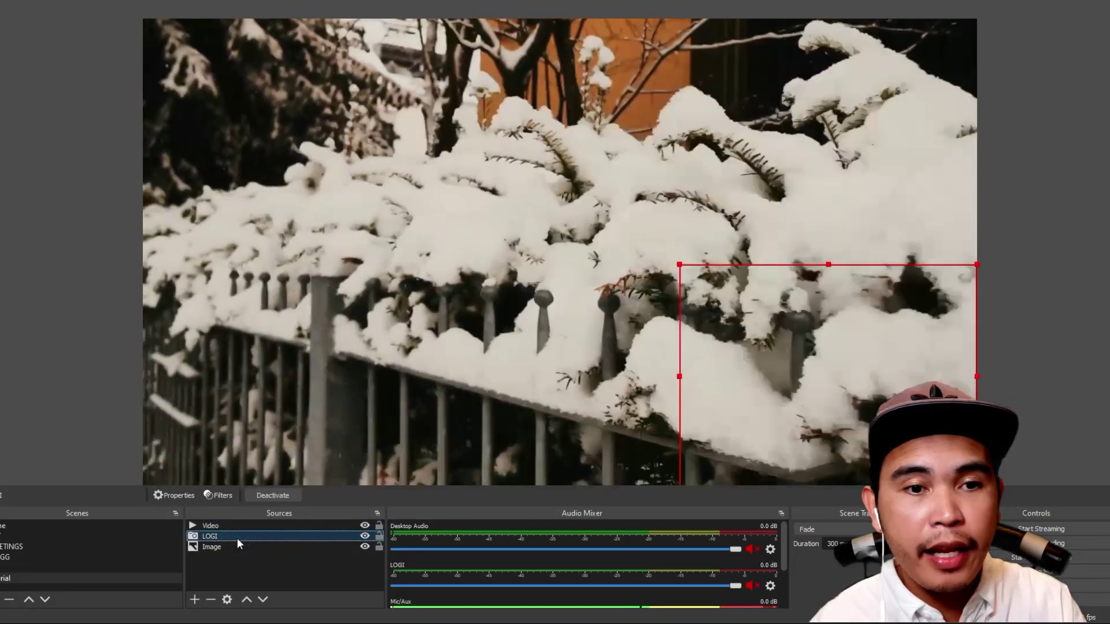
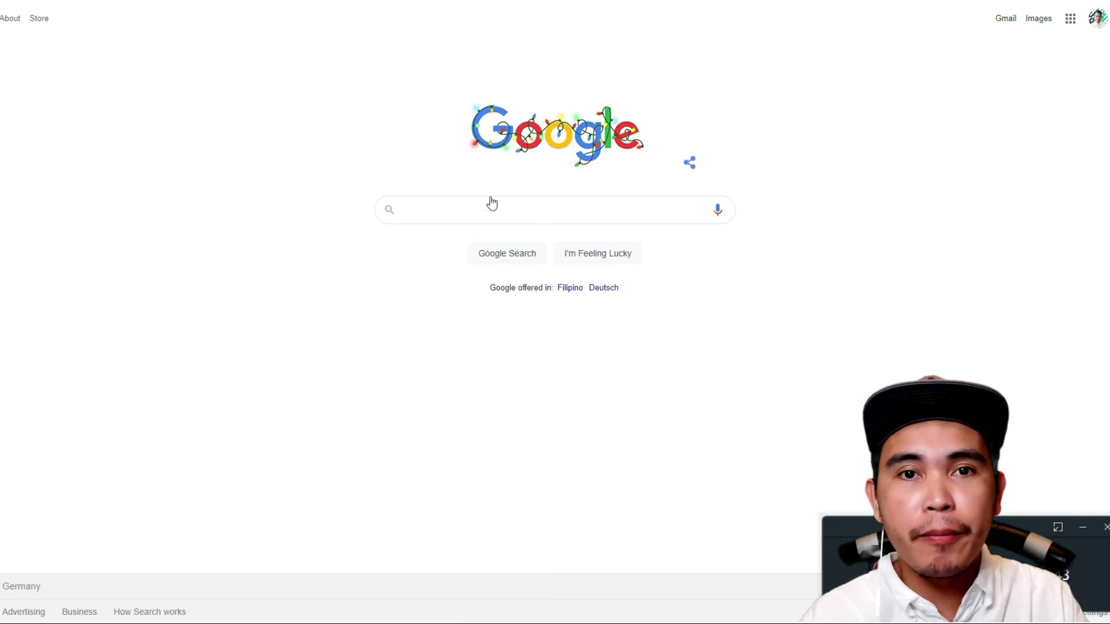
- Search Google for "obs studio free download" and open a result from the list
click(475, 212)
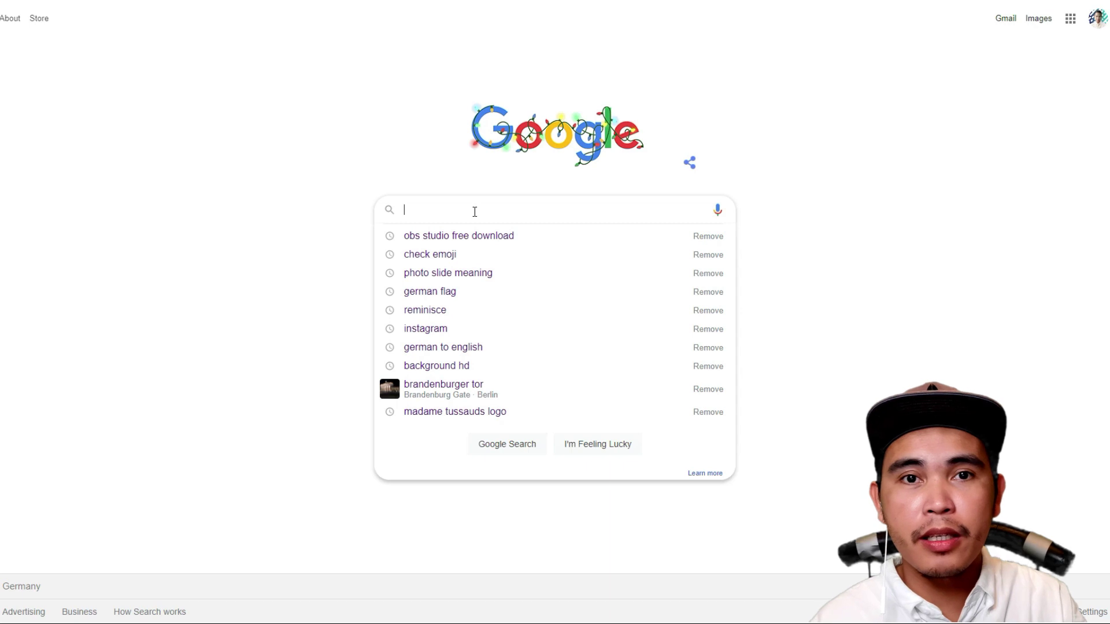
click(473, 237)
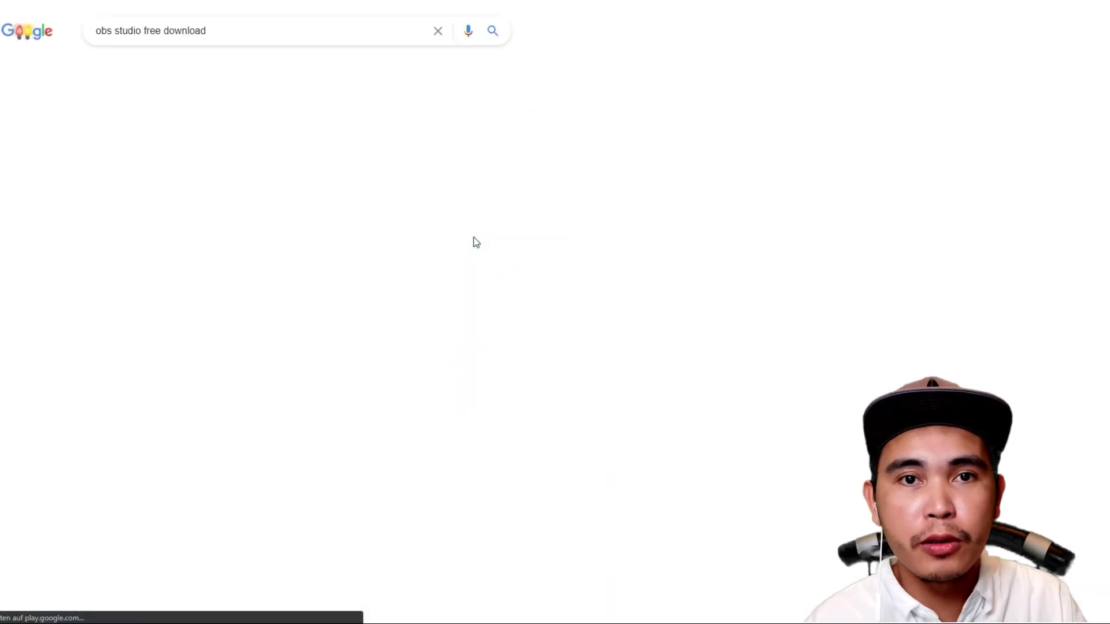
click(220, 140)
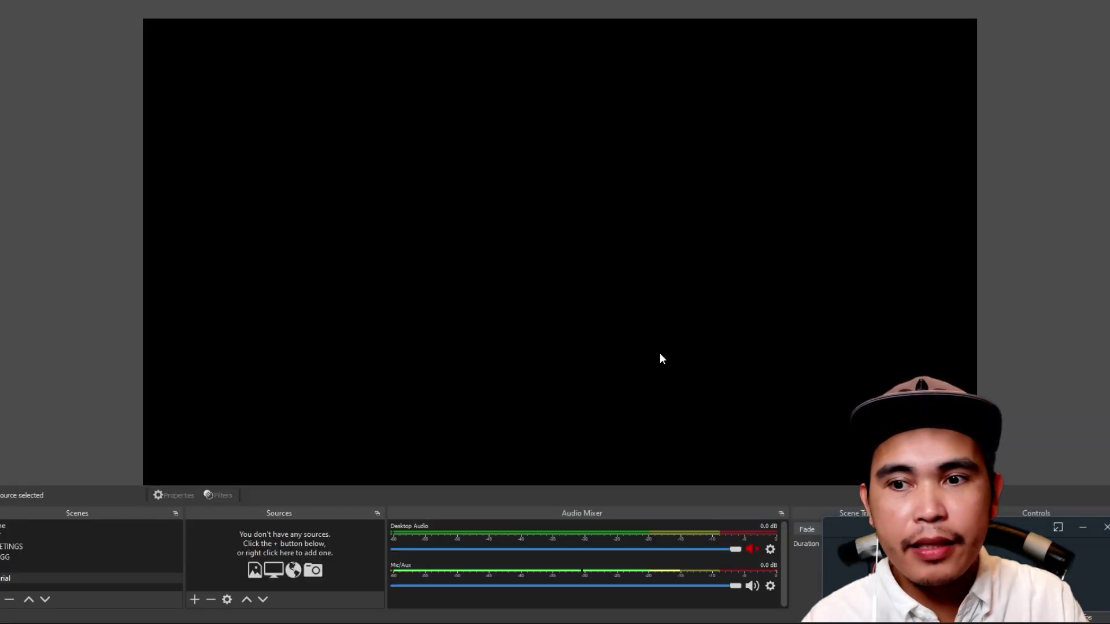
- In OBS Studio, view the GREETINGS and LS scenes and return to the Toturial scene
click(1081, 528)
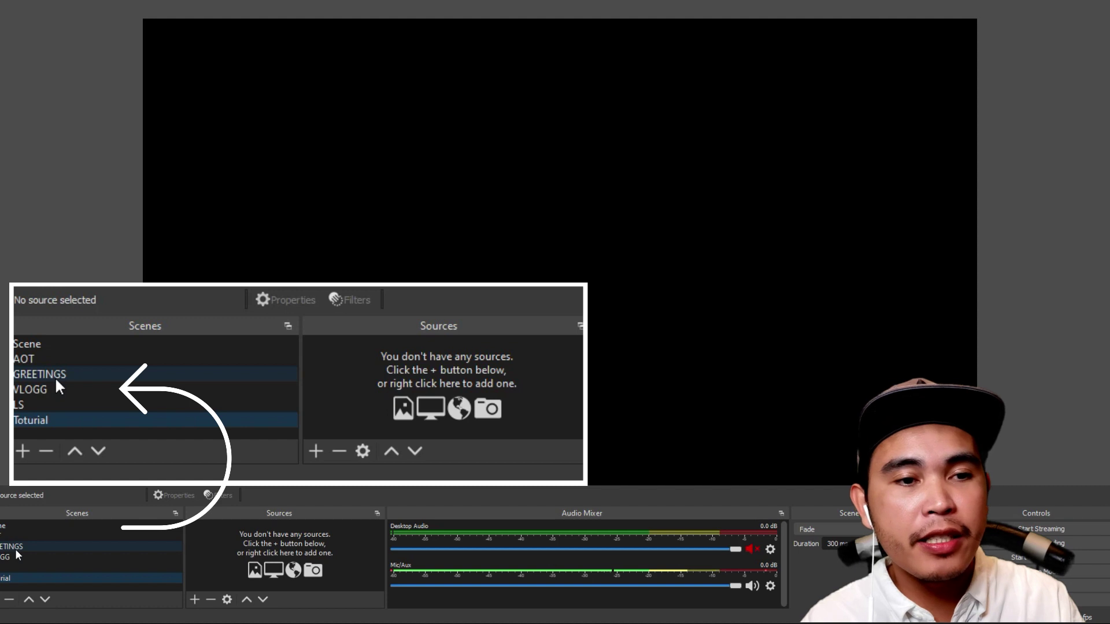
click(57, 373)
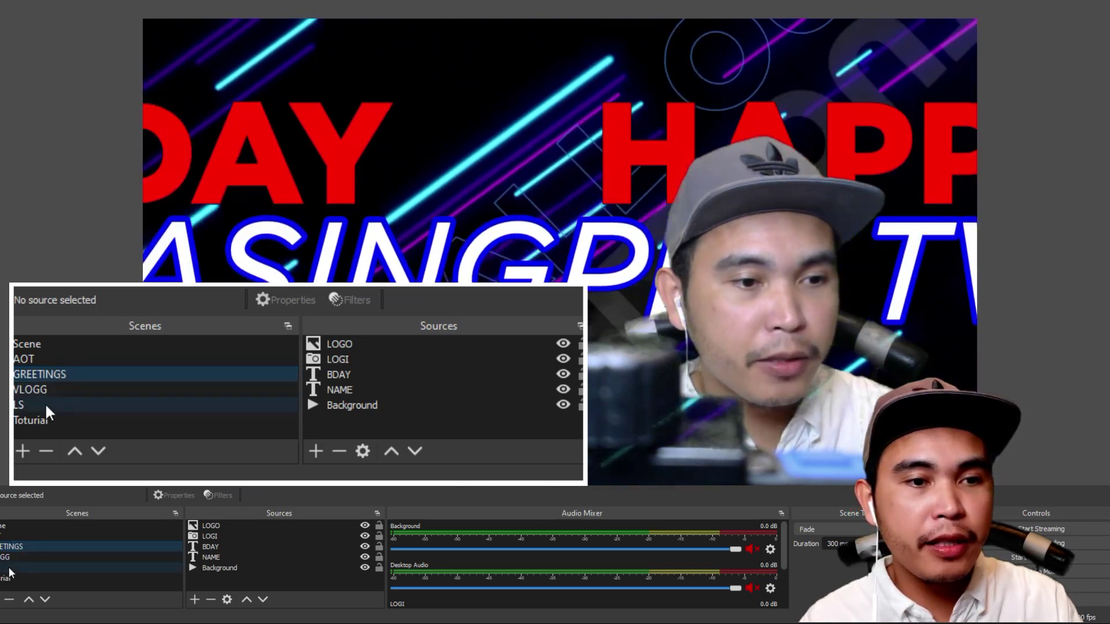
click(45, 403)
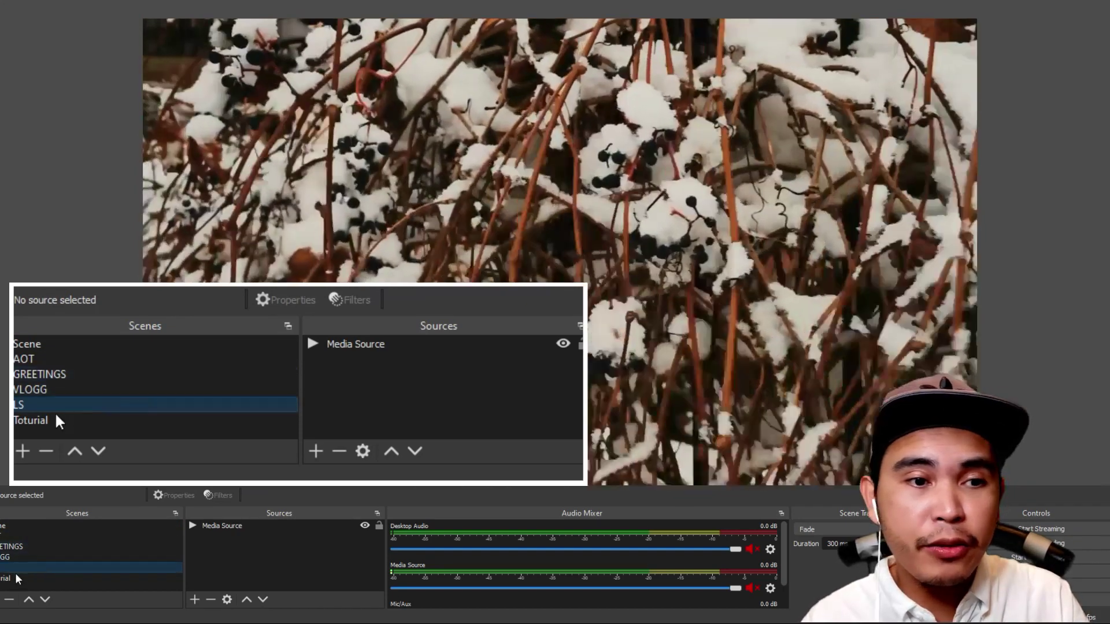
click(16, 578)
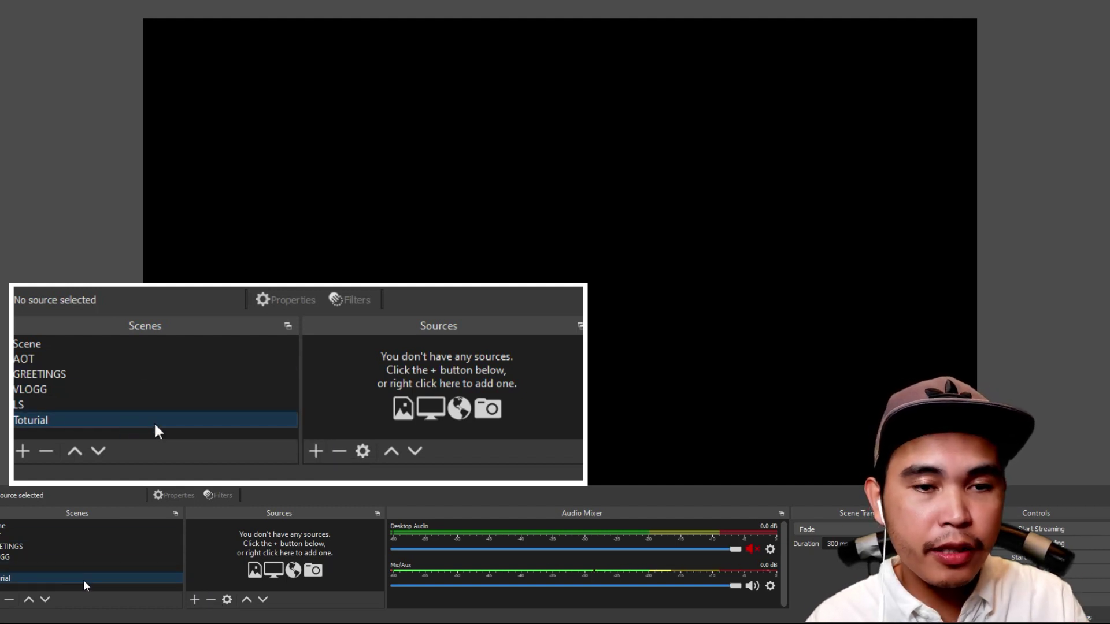
click(193, 600)
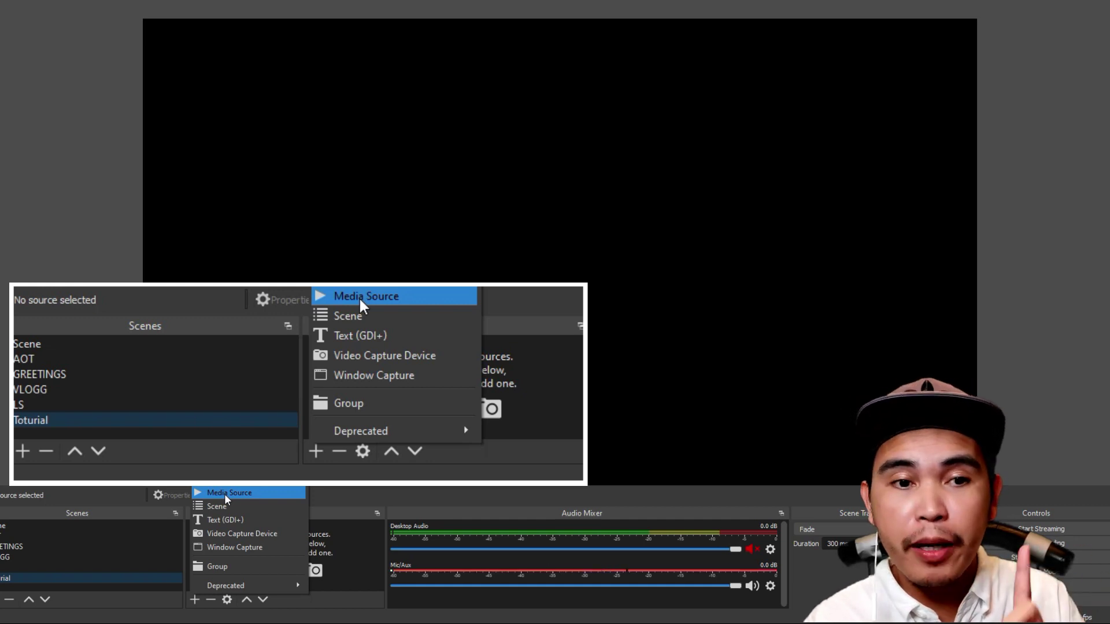
click(228, 534)
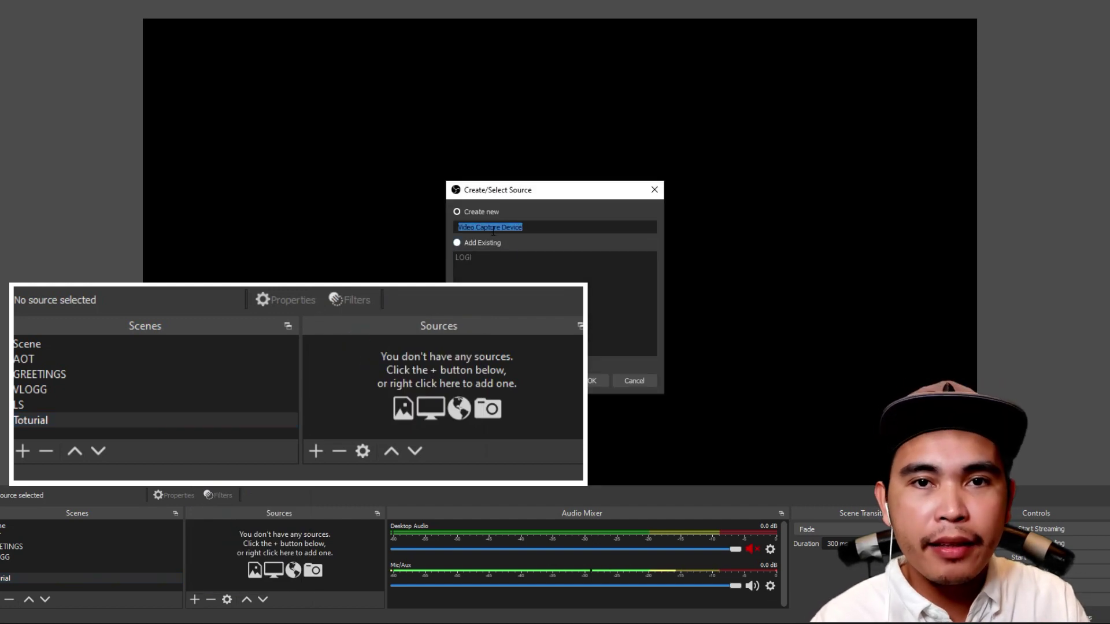
click(633, 382)
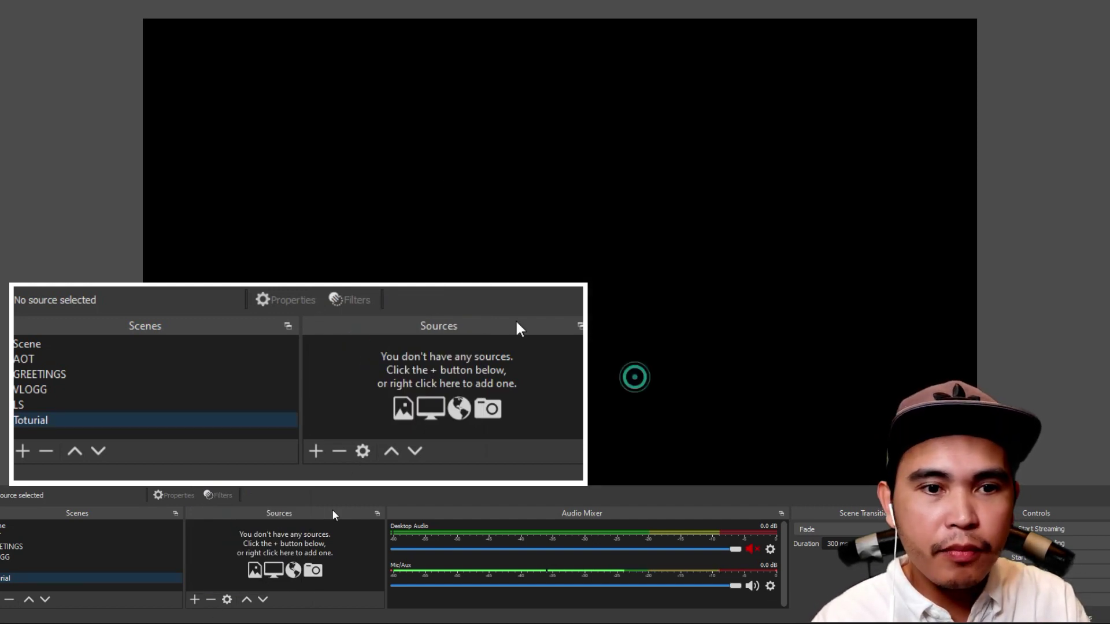
- Add the existing LOGI video capture device as a source in the Toturial scene
click(195, 600)
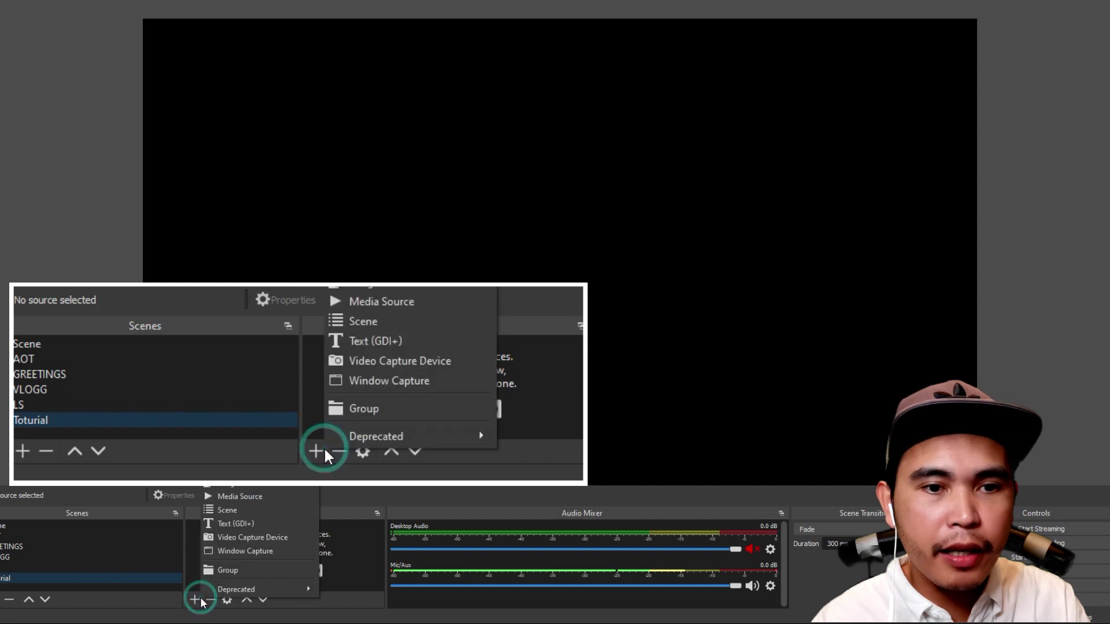
click(248, 537)
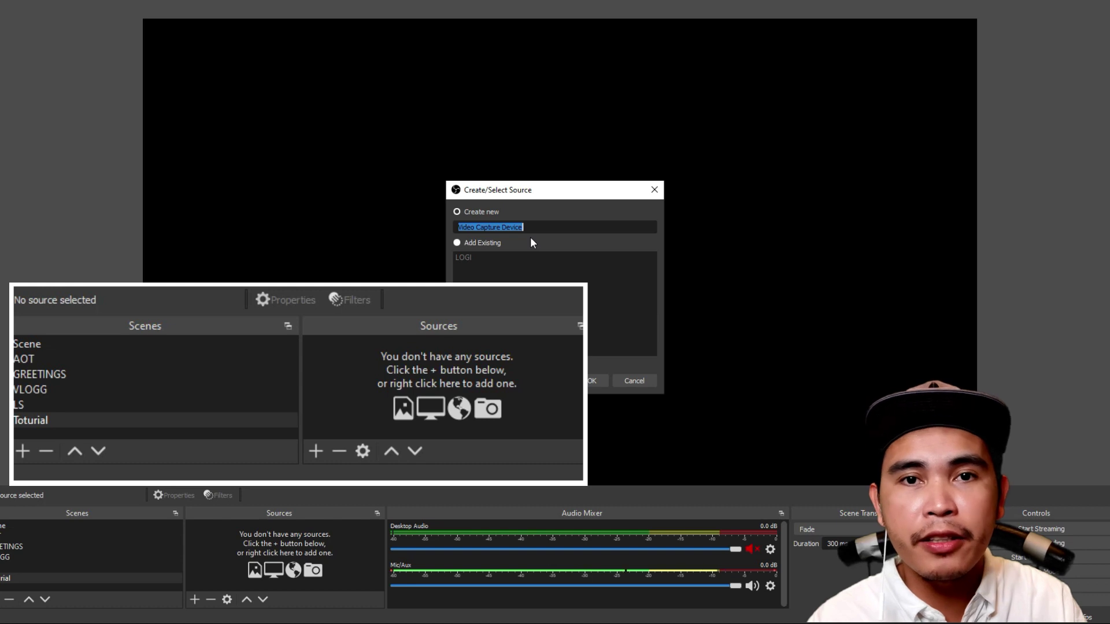
click(469, 259)
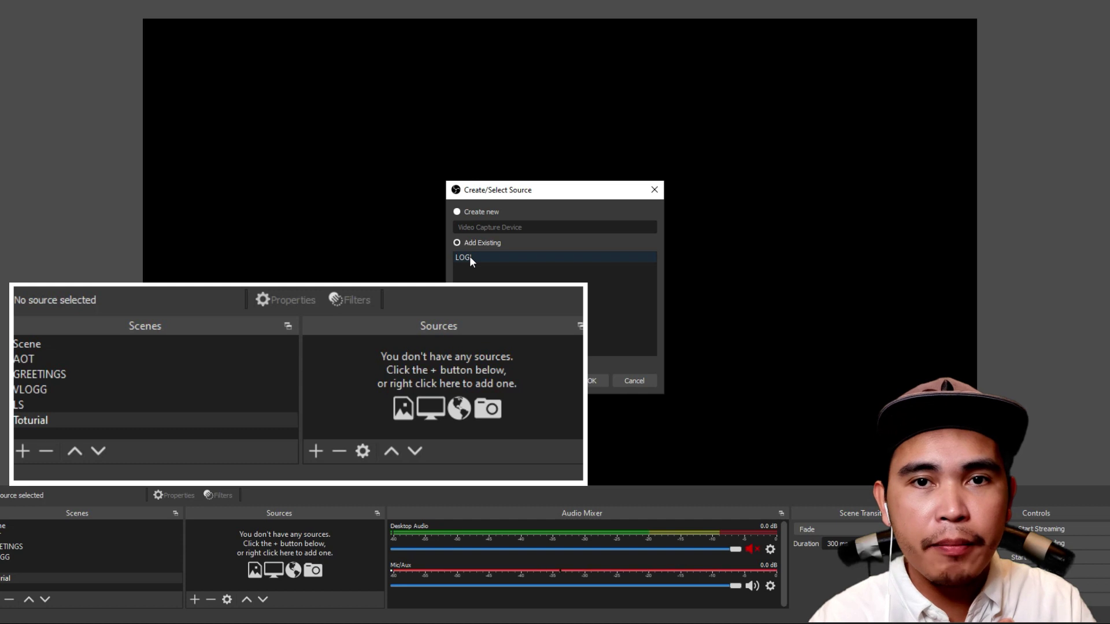
click(484, 256)
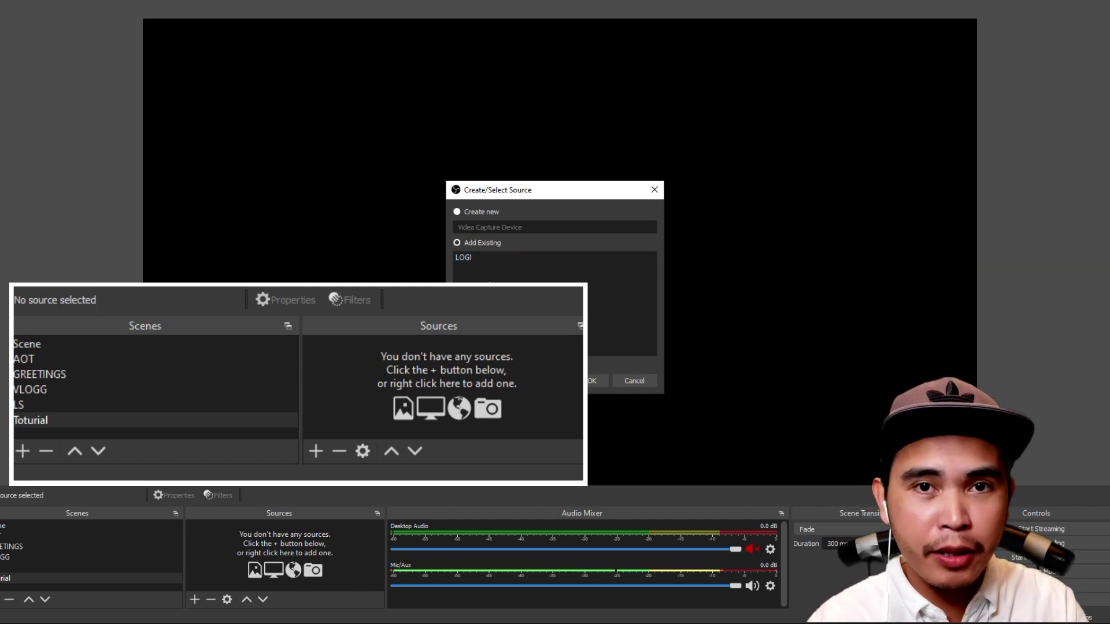
click(479, 256)
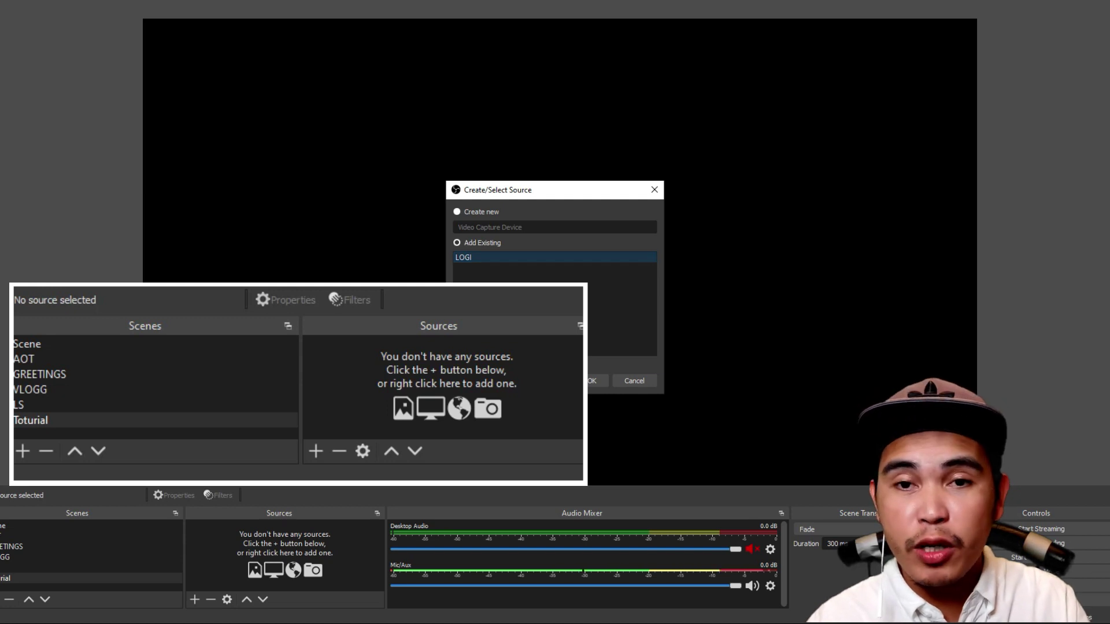
click(589, 379)
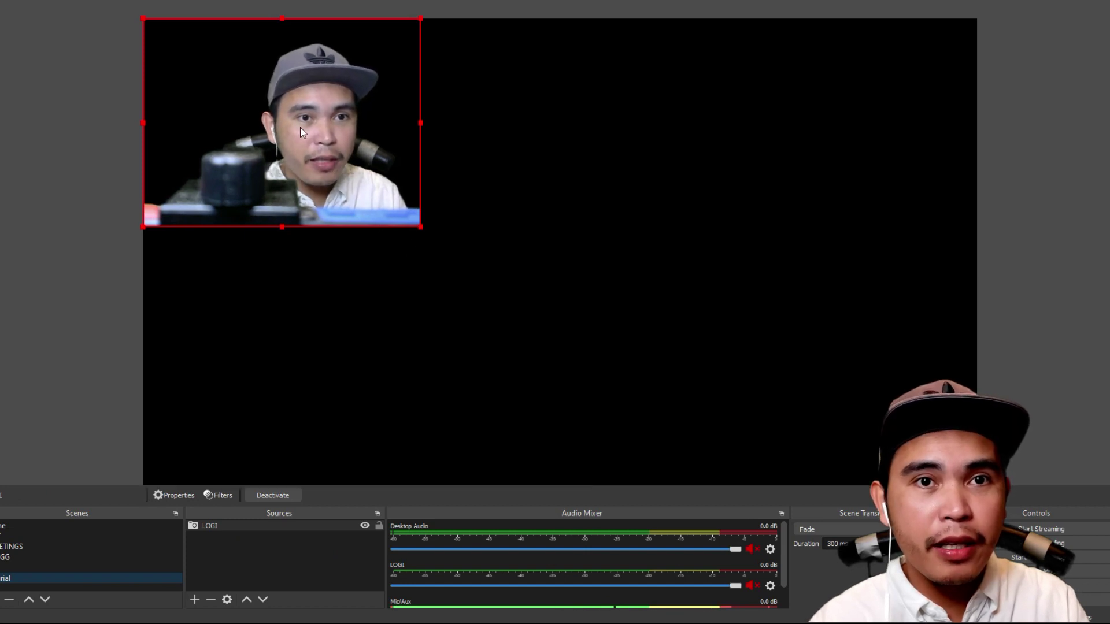
- Place the LOGI webcam source in the lower-right corner of the canvas and enlarge it slightly
drag(299, 132, 508, 190)
drag(437, 174, 851, 382)
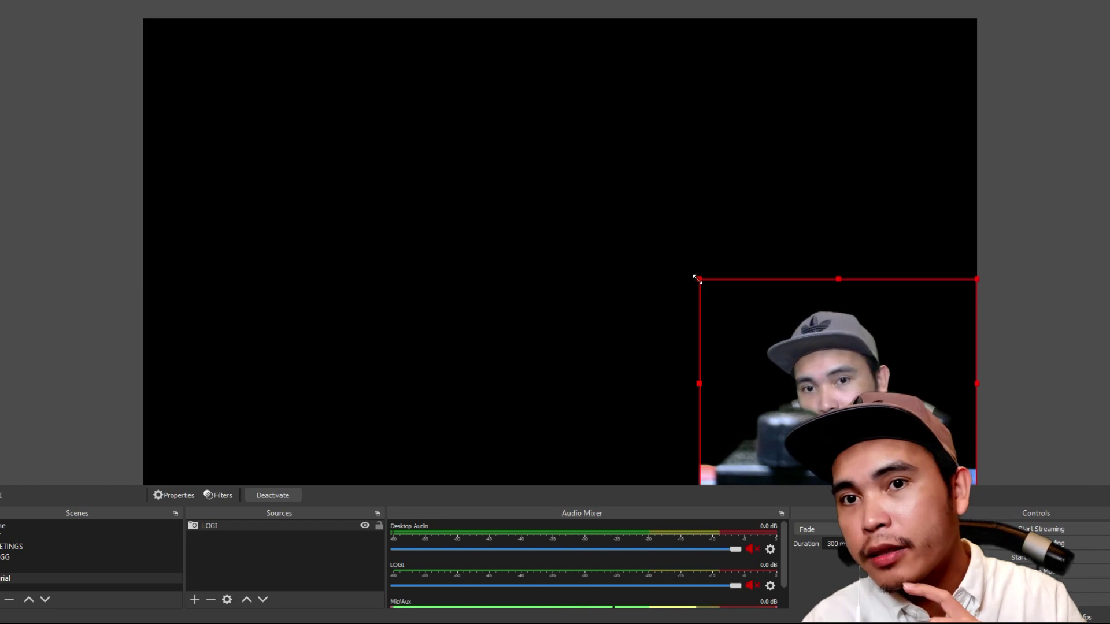
drag(704, 284, 680, 326)
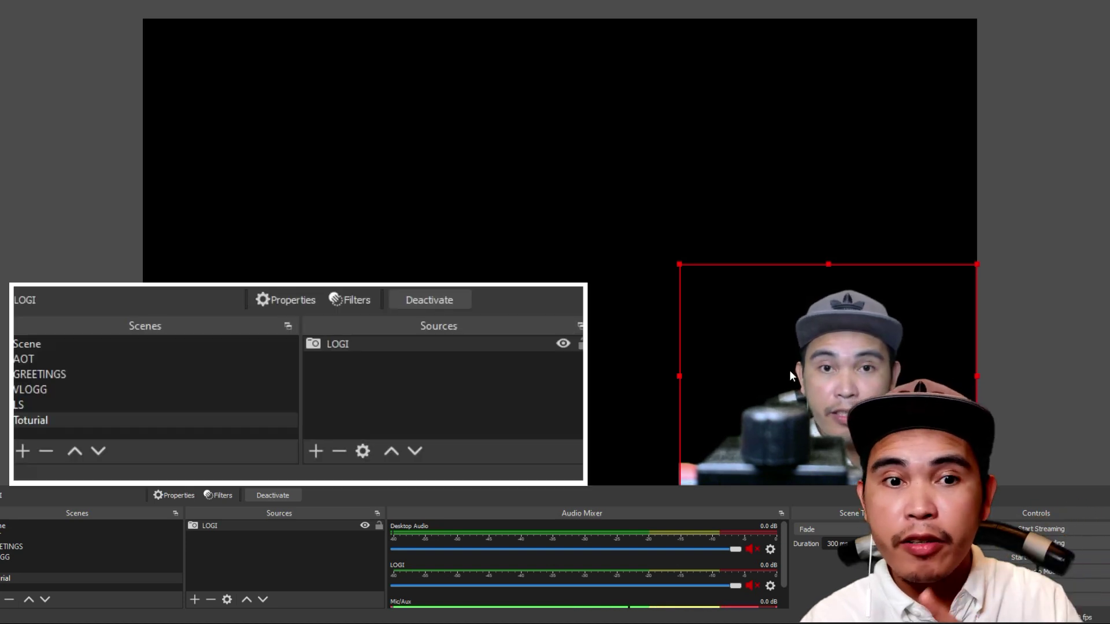
- Lower the Similarity of the LOGI source's green Chroma Key filter to 1 and raise it again to 447
click(220, 526)
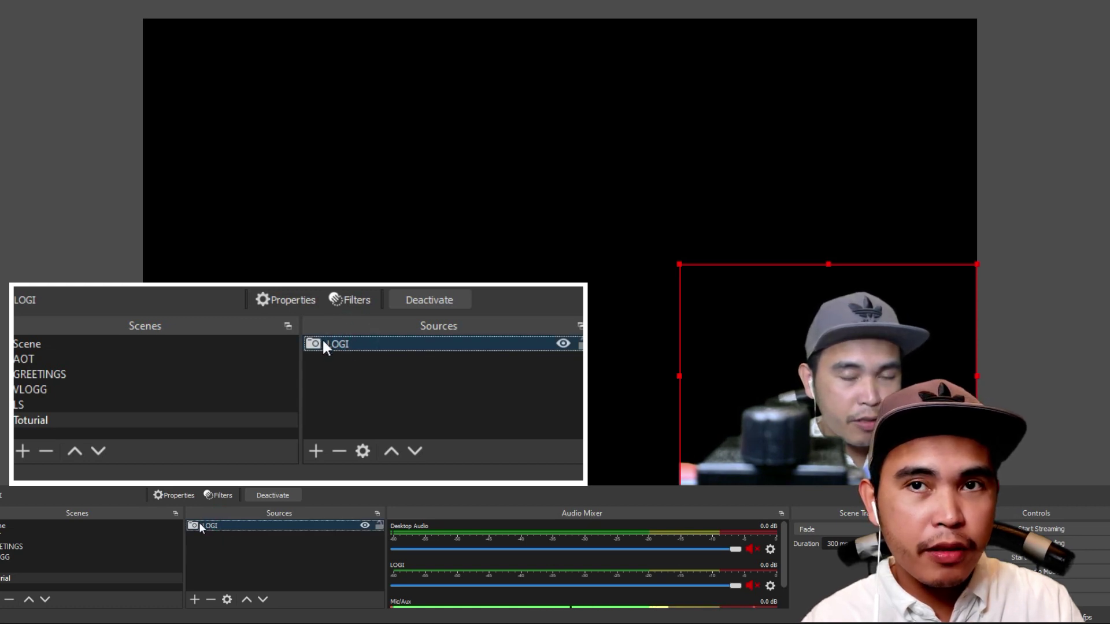
click(220, 498)
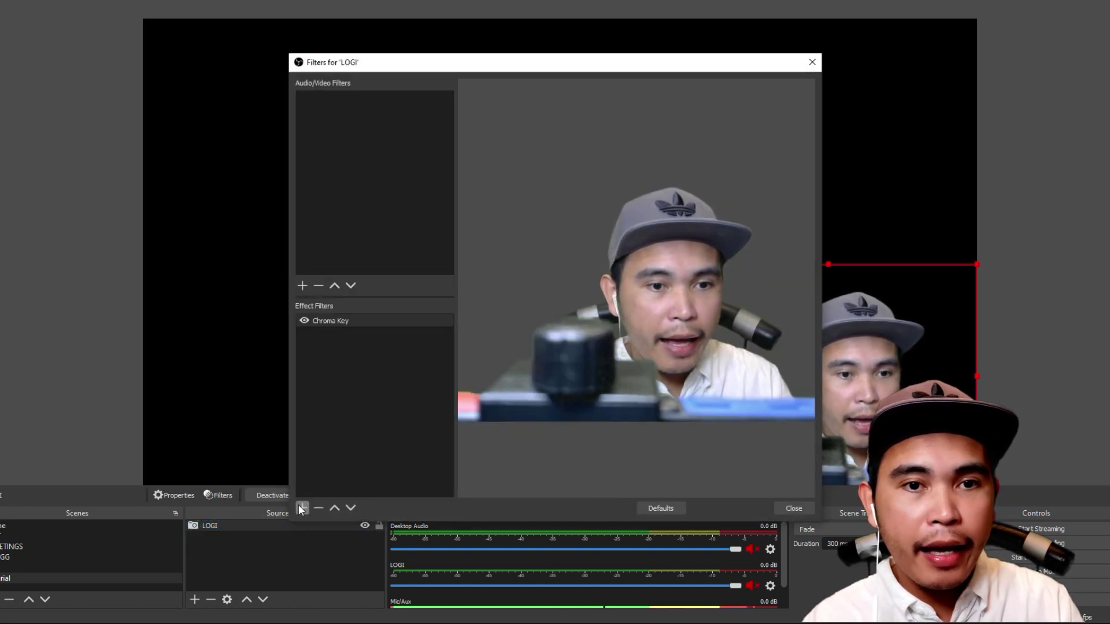
click(301, 507)
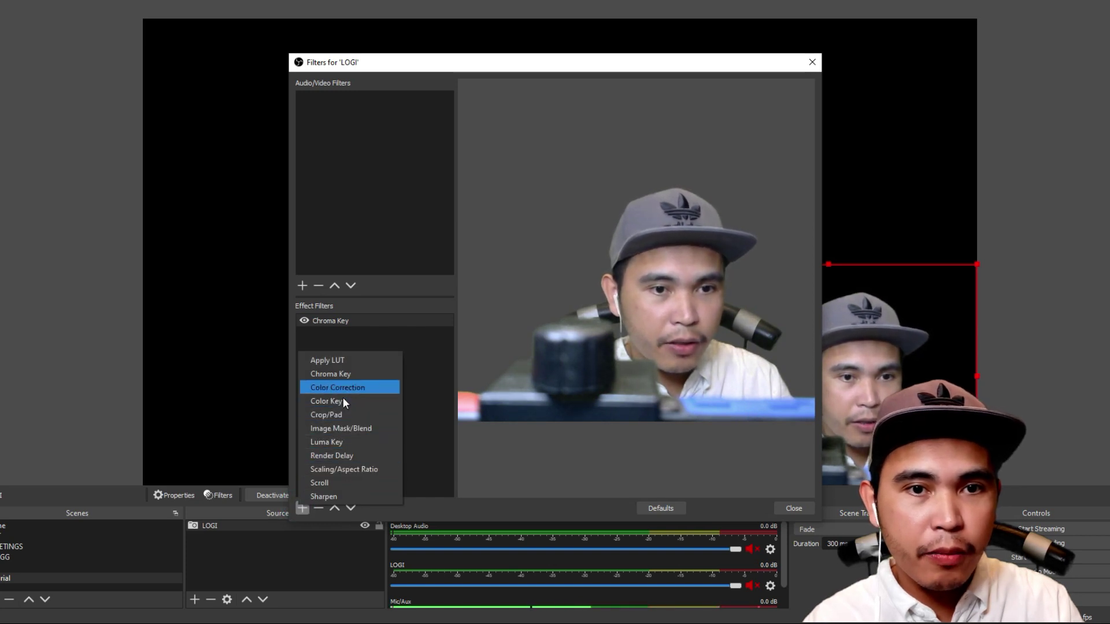
click(353, 321)
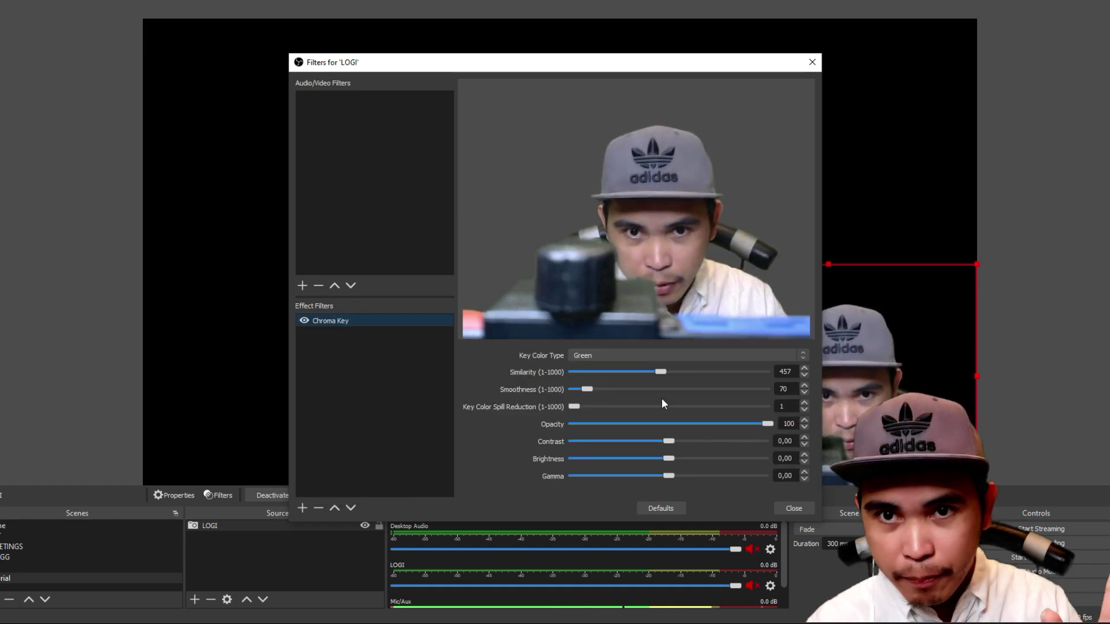
drag(662, 372, 571, 372)
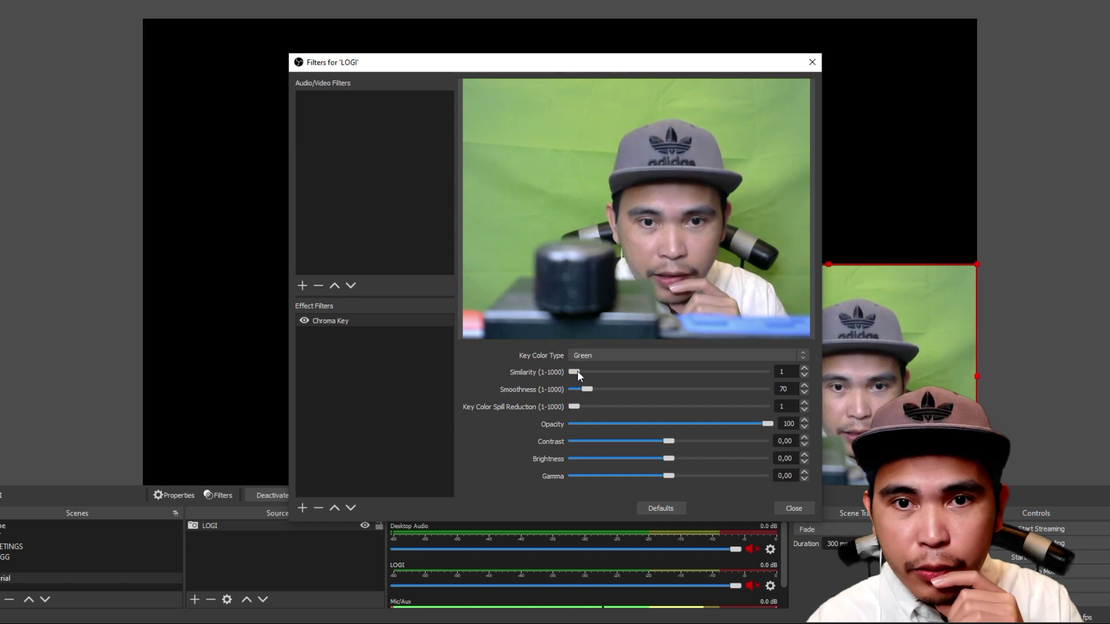
drag(577, 372, 658, 376)
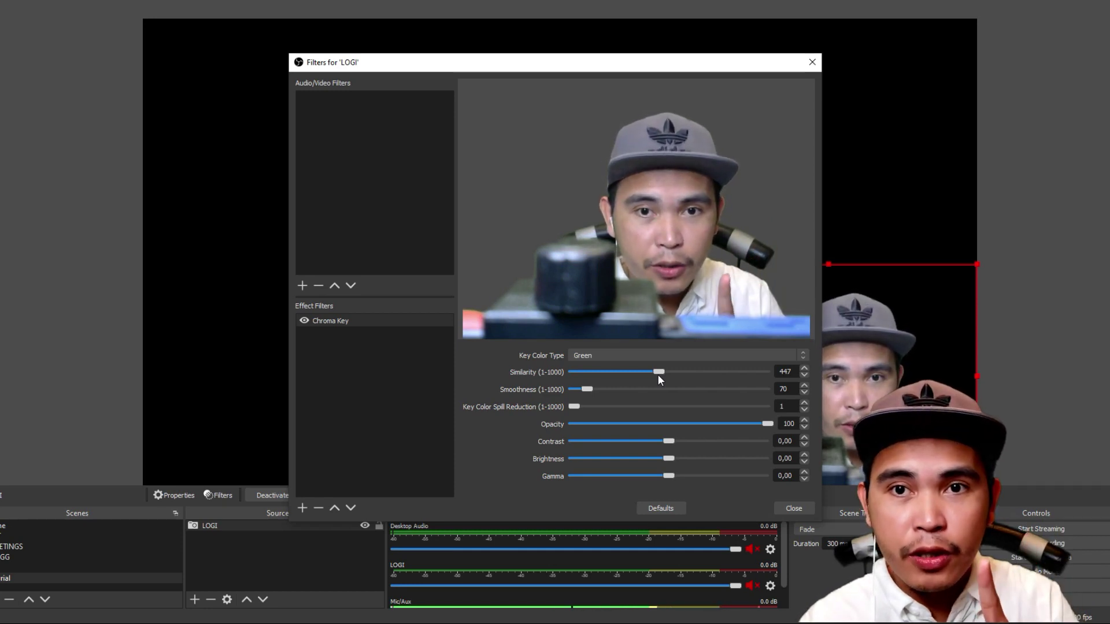
click(783, 508)
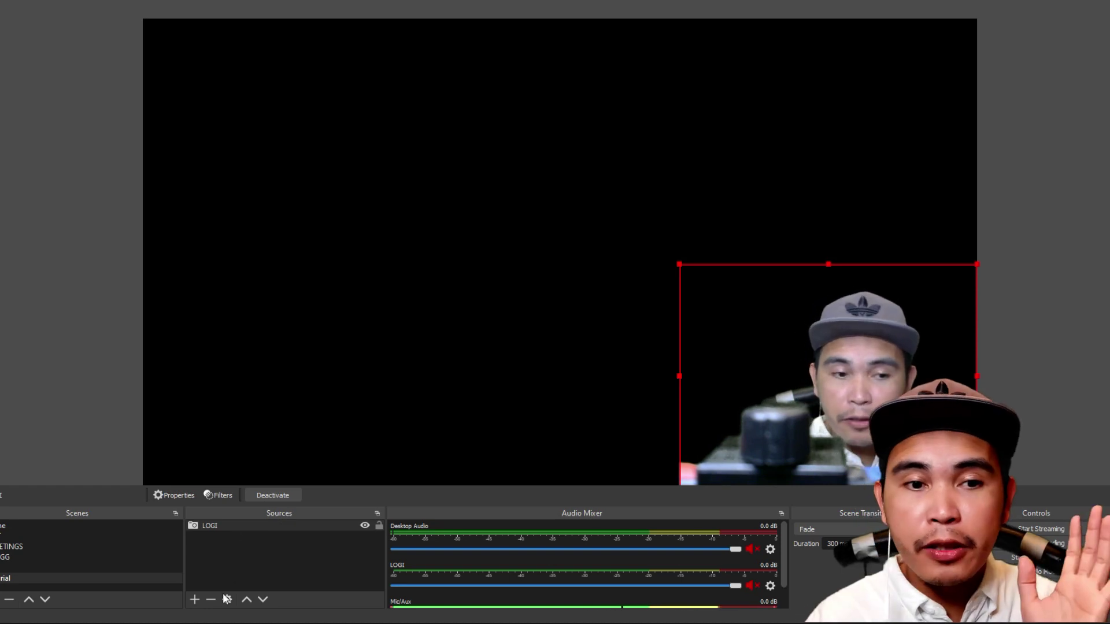
- Add a new image source named Image to the Toturial scene
click(194, 599)
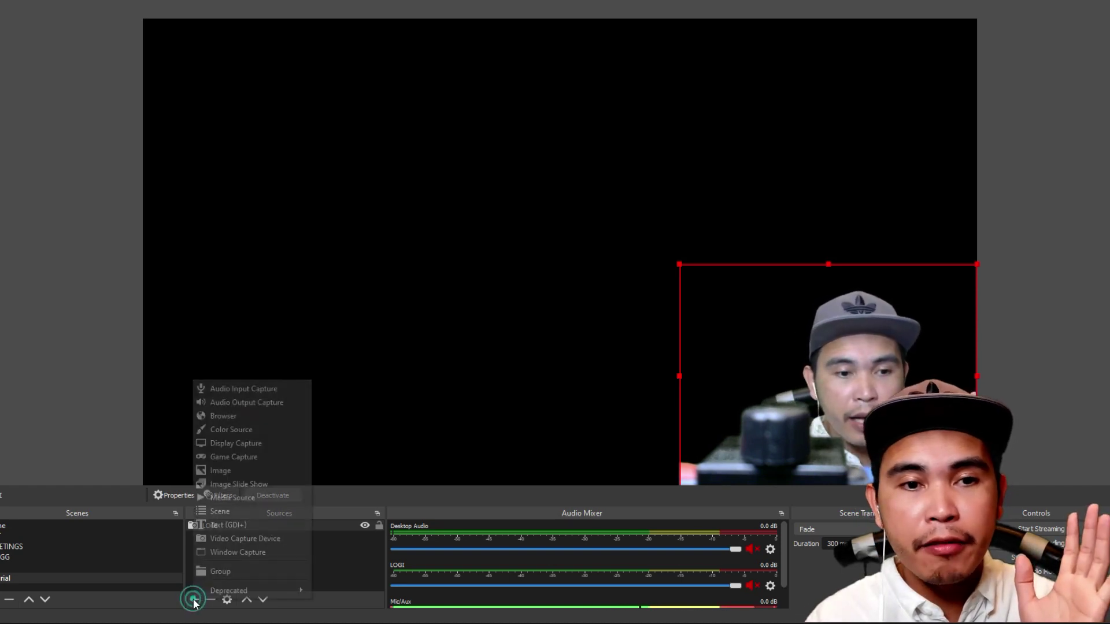
click(217, 472)
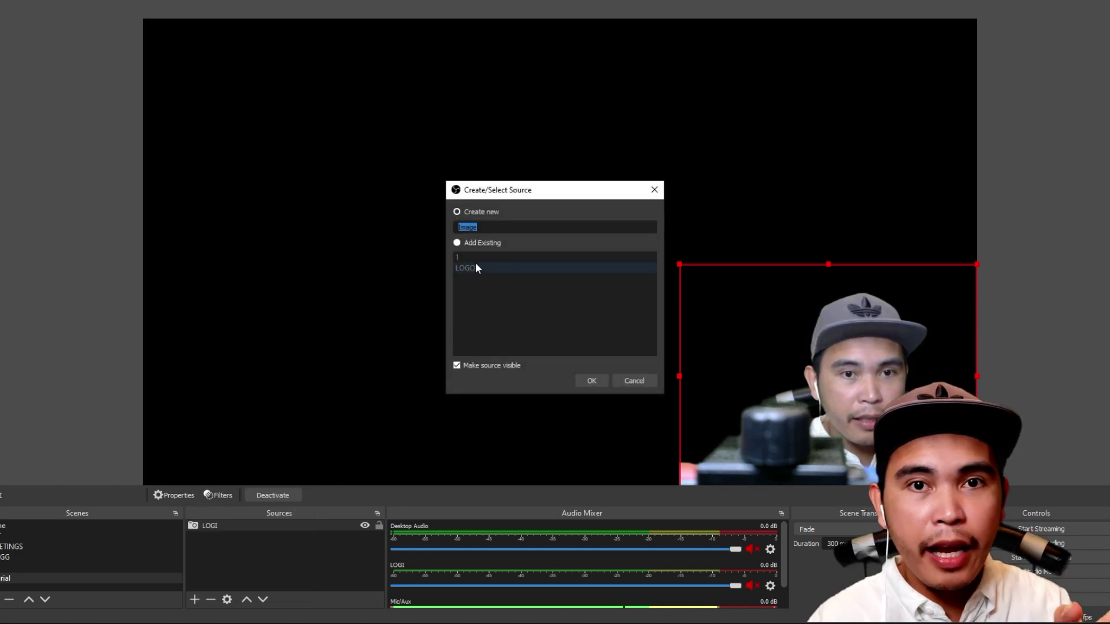
click(590, 381)
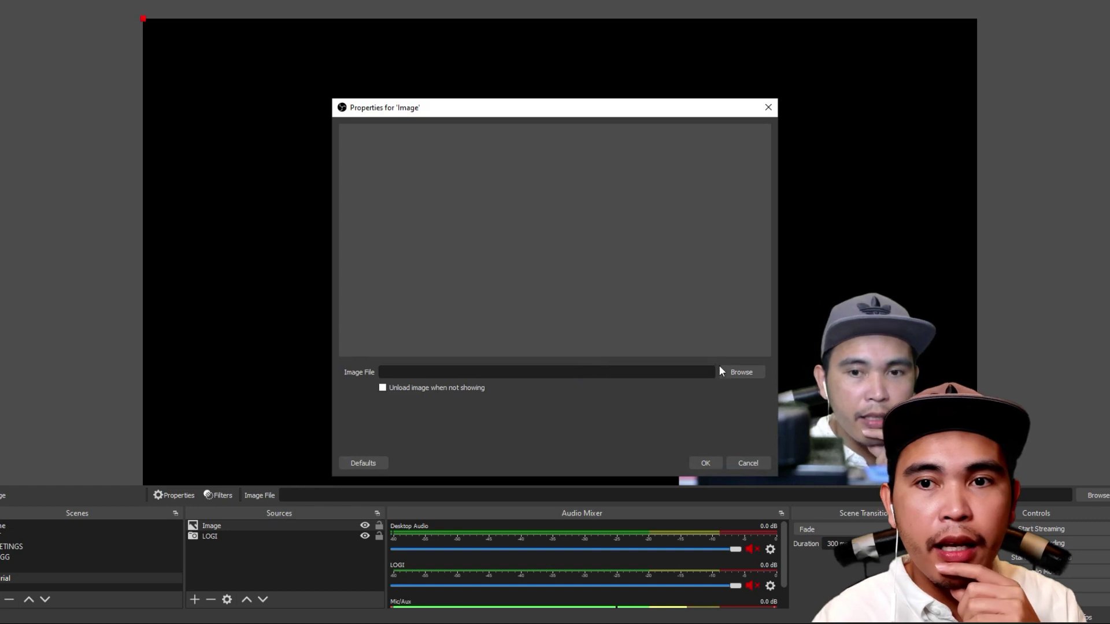
- Browse for the Image source's file and open the png folder on the Desktop
click(727, 367)
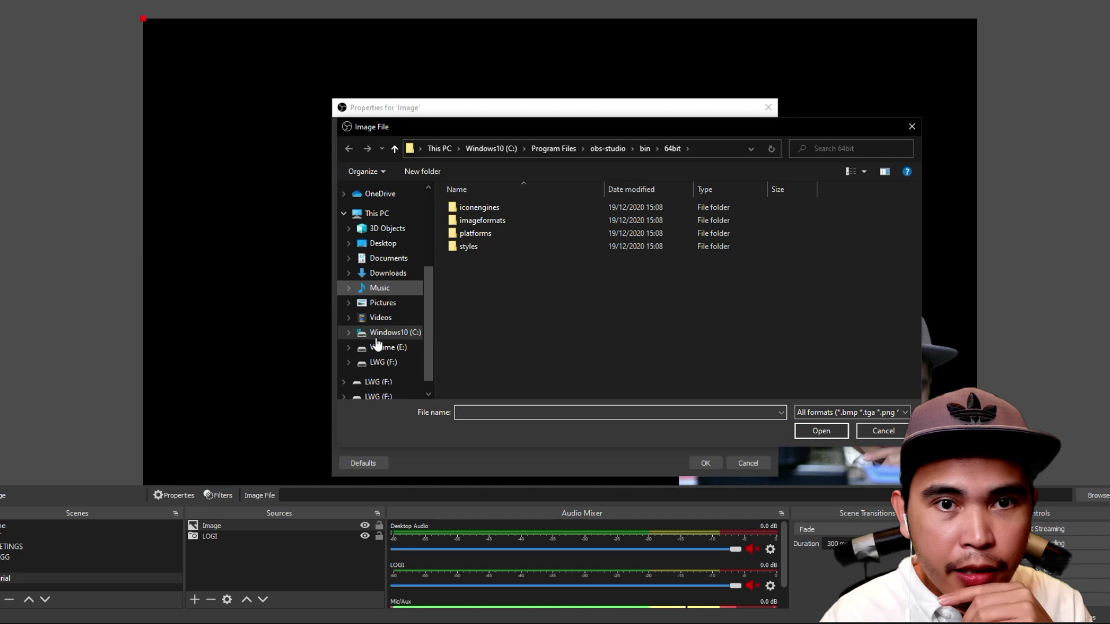
scroll(386, 364, down, 1)
click(388, 328)
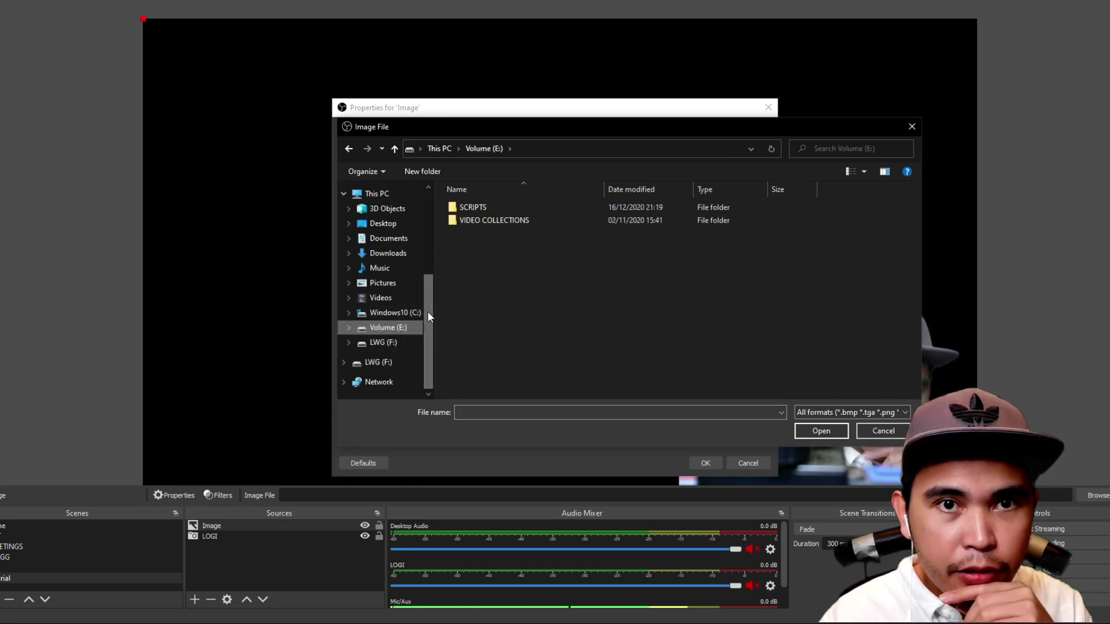
scroll(387, 258, up, 3)
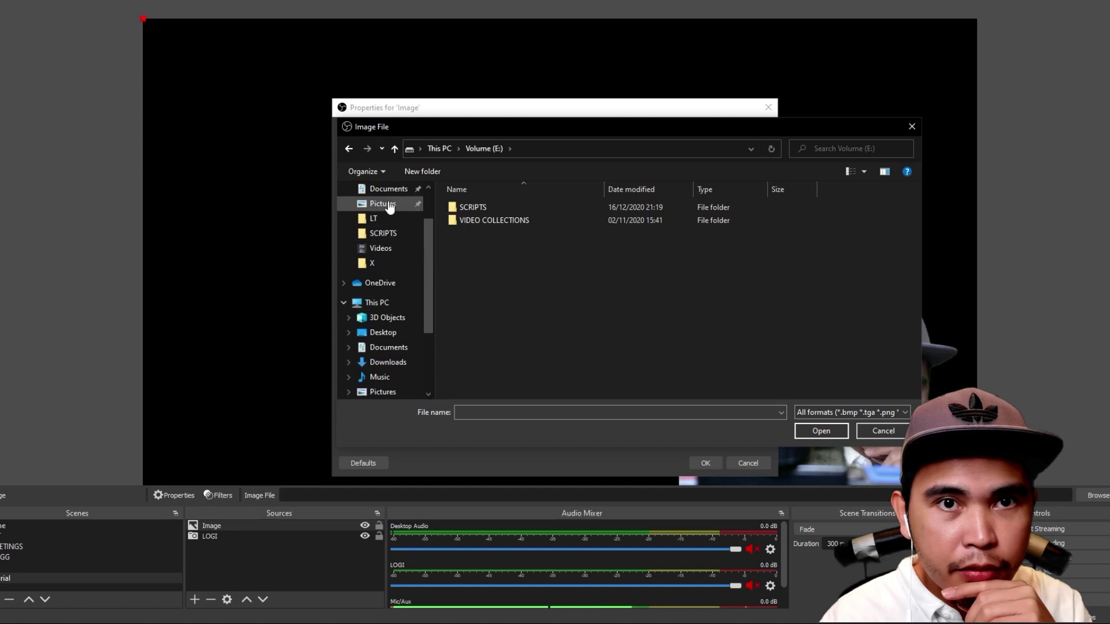
scroll(395, 208, up, 1)
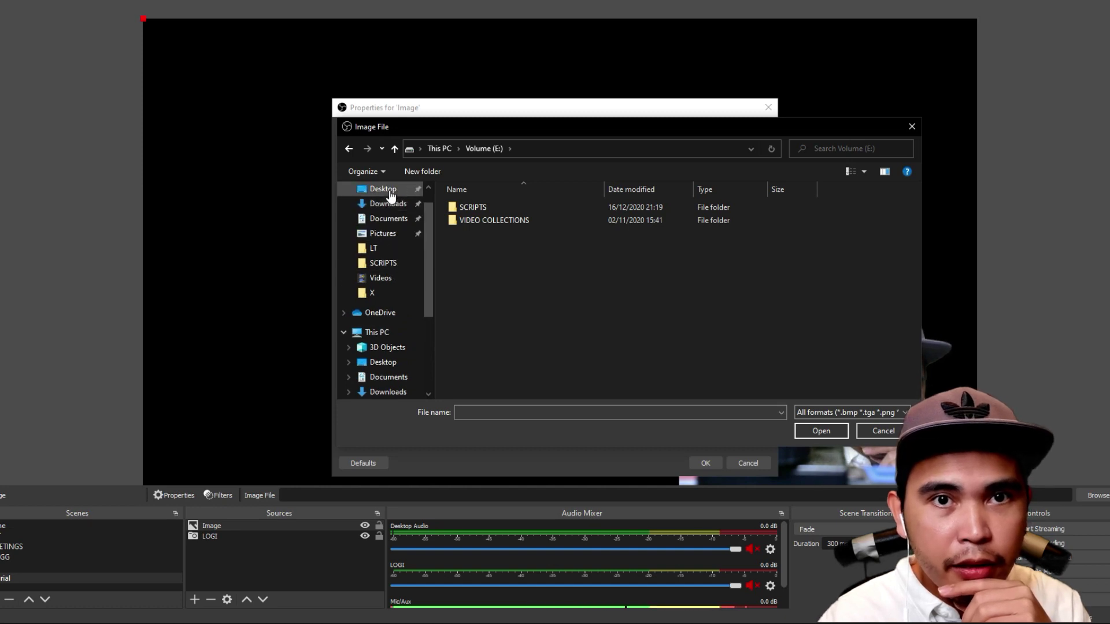
click(386, 189)
double_click(477, 223)
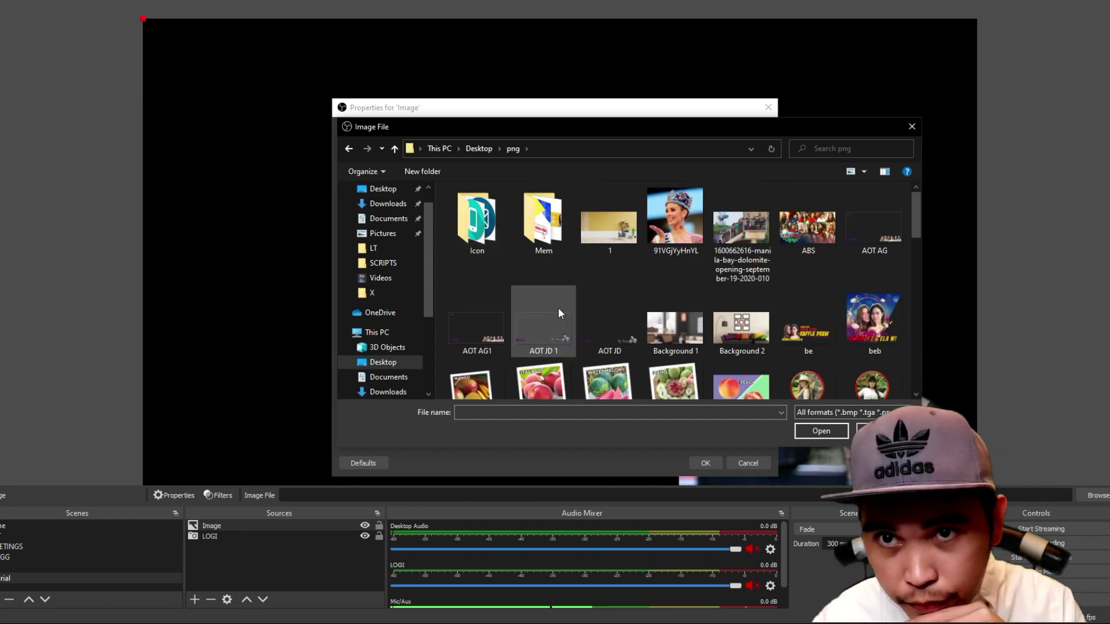
- Load Saint-Nicholas-Day.jpg into the Image source and enlarge the picture until it covers the whole canvas
scroll(558, 313, down, 5)
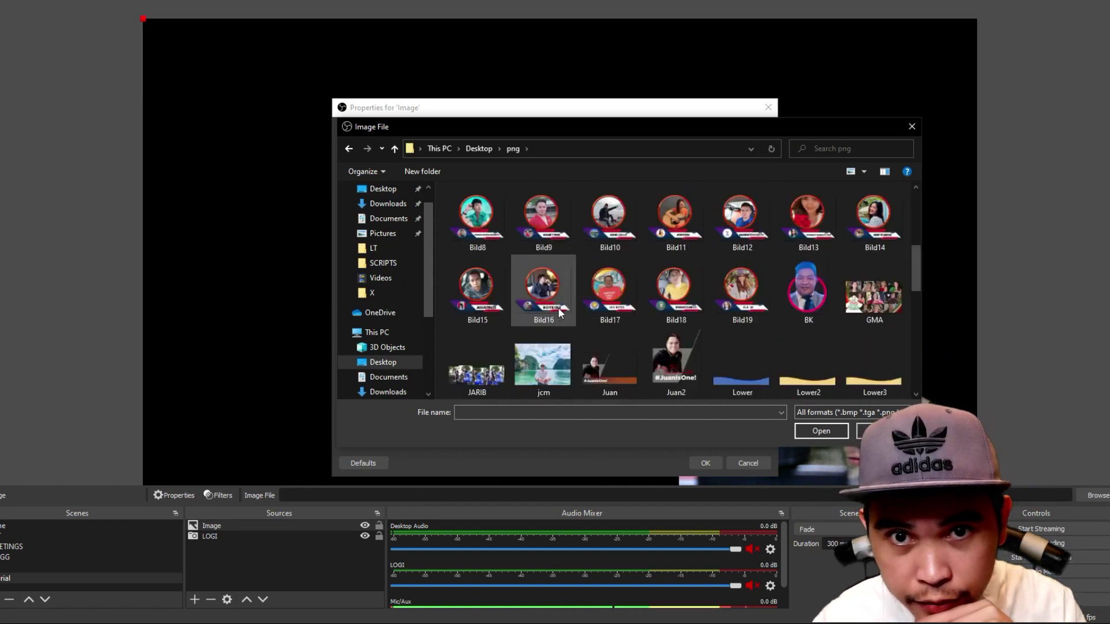
scroll(558, 313, up, 2)
scroll(559, 313, down, 6)
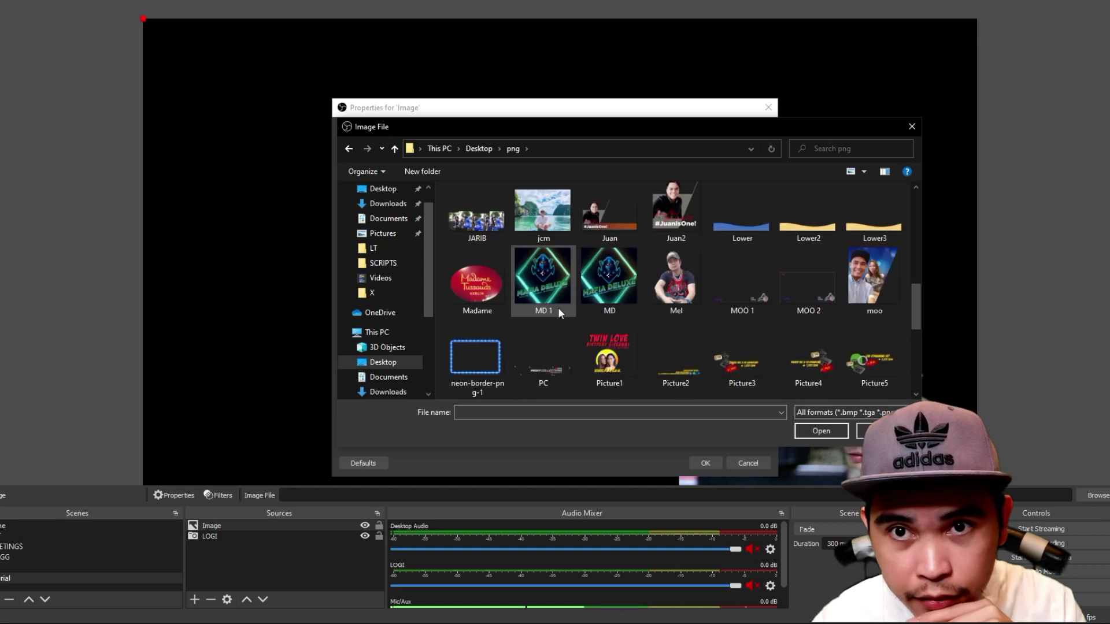
scroll(559, 310, down, 1)
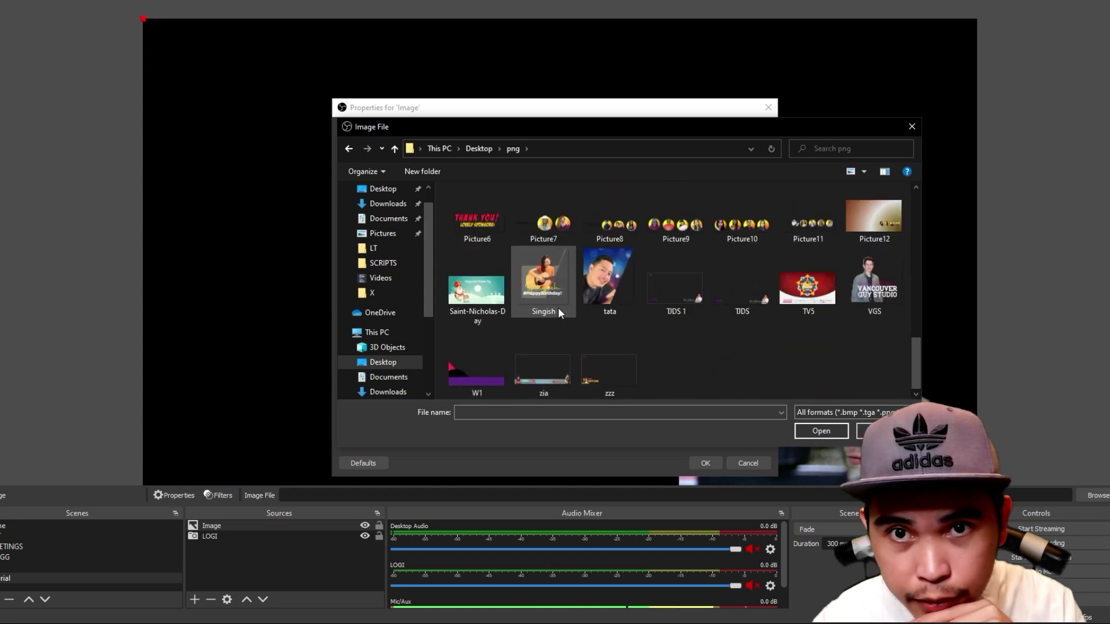
click(499, 293)
click(810, 431)
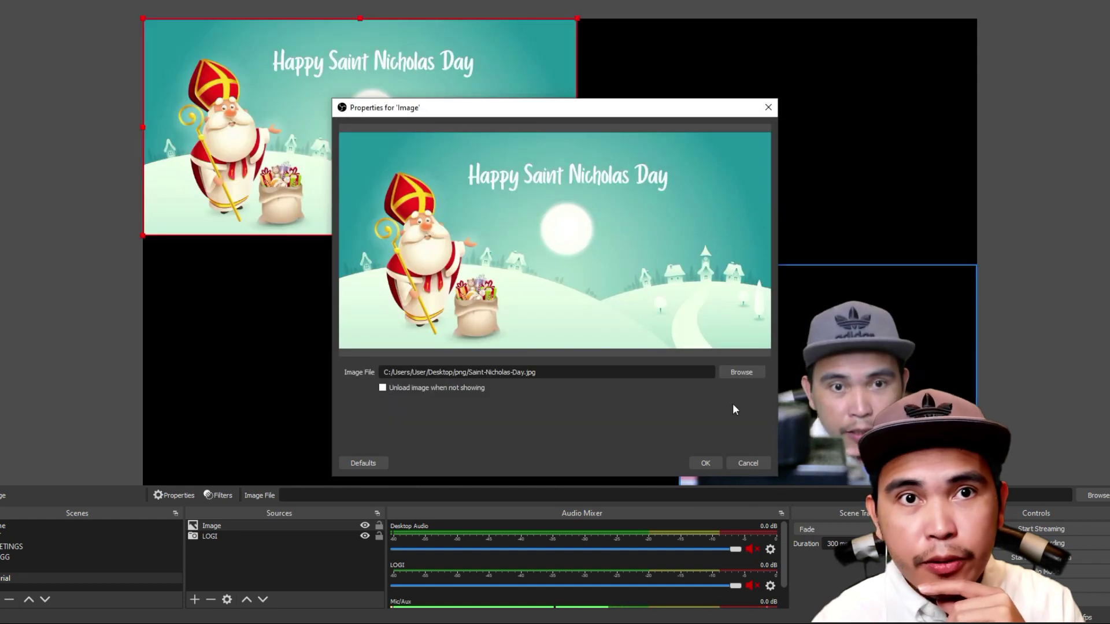
click(706, 462)
drag(578, 237, 1080, 486)
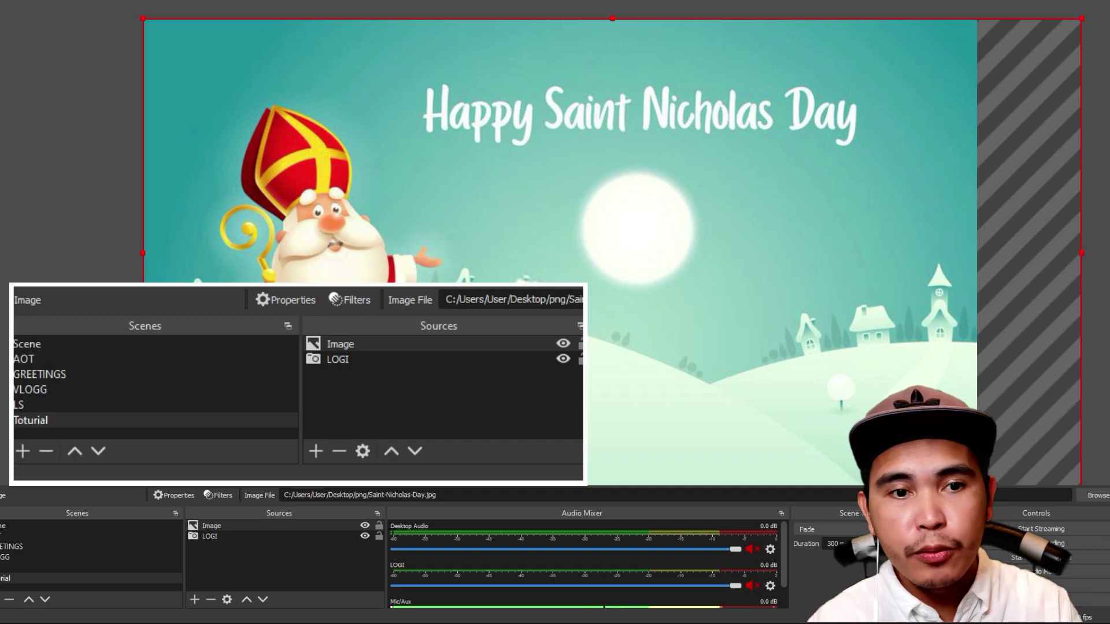
- Move the LOGI source above Image in the source order and back below it
click(212, 536)
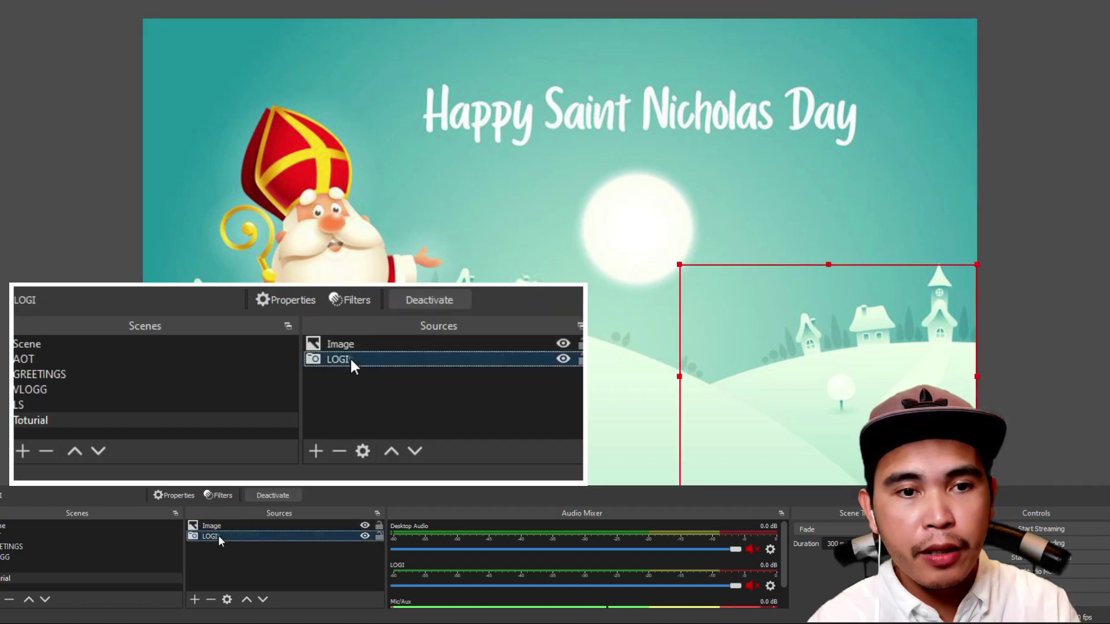
click(245, 599)
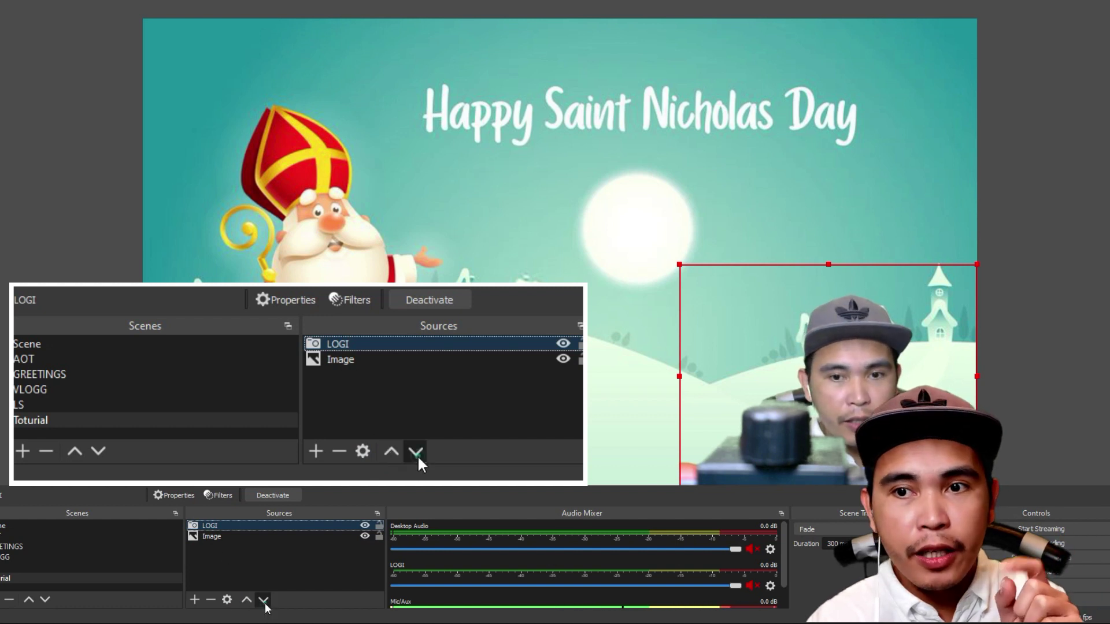
click(263, 601)
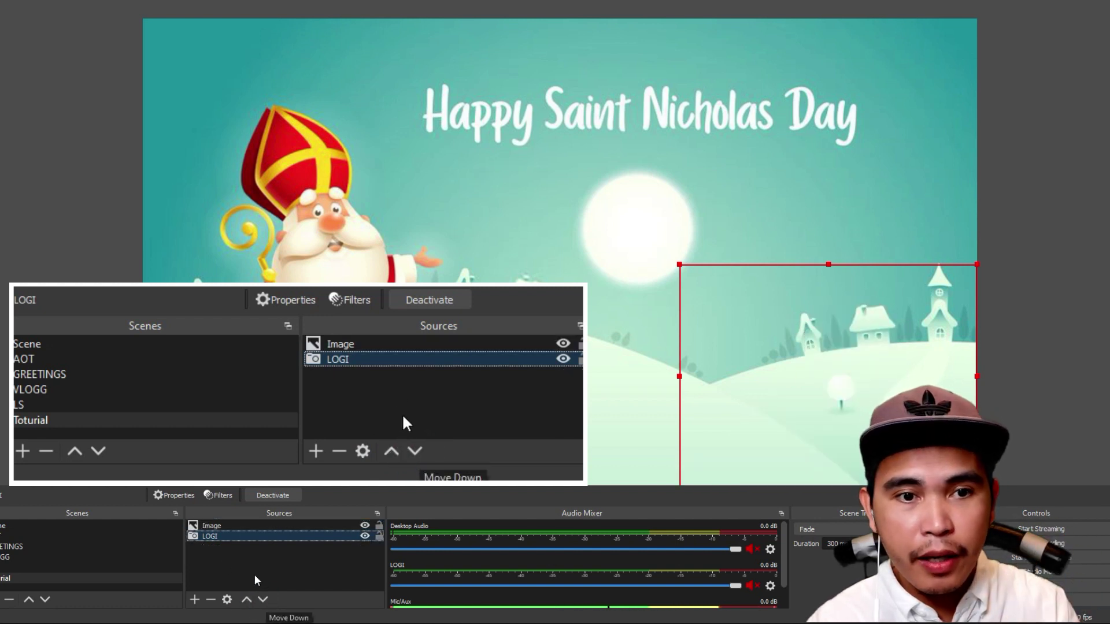
- Move the Image source below LOGI so the picture sits behind the webcam
click(242, 536)
click(240, 527)
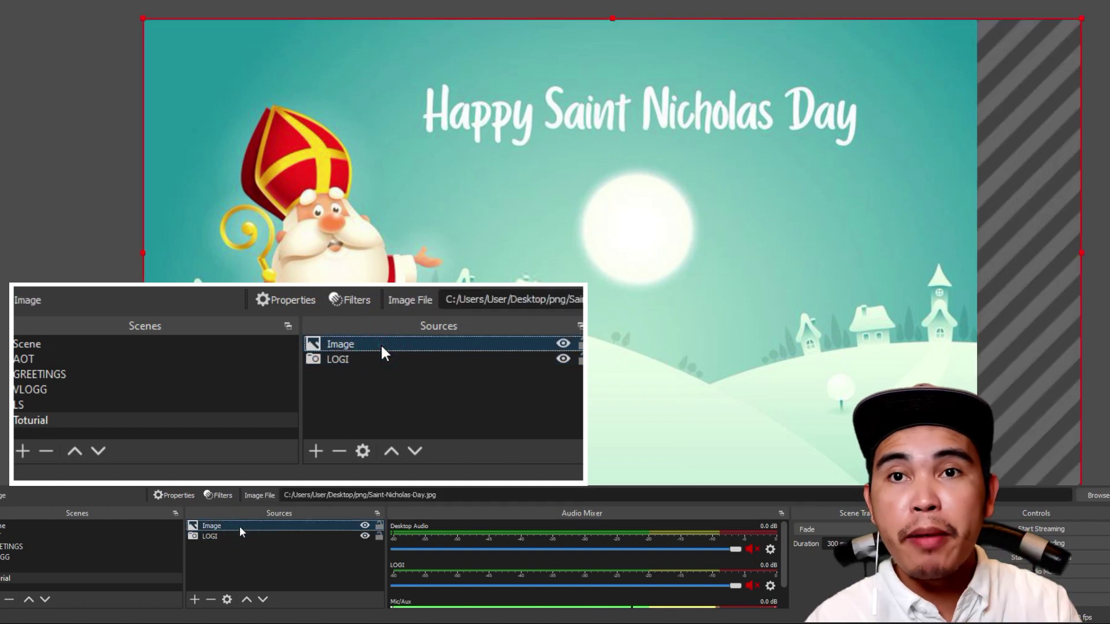
click(263, 600)
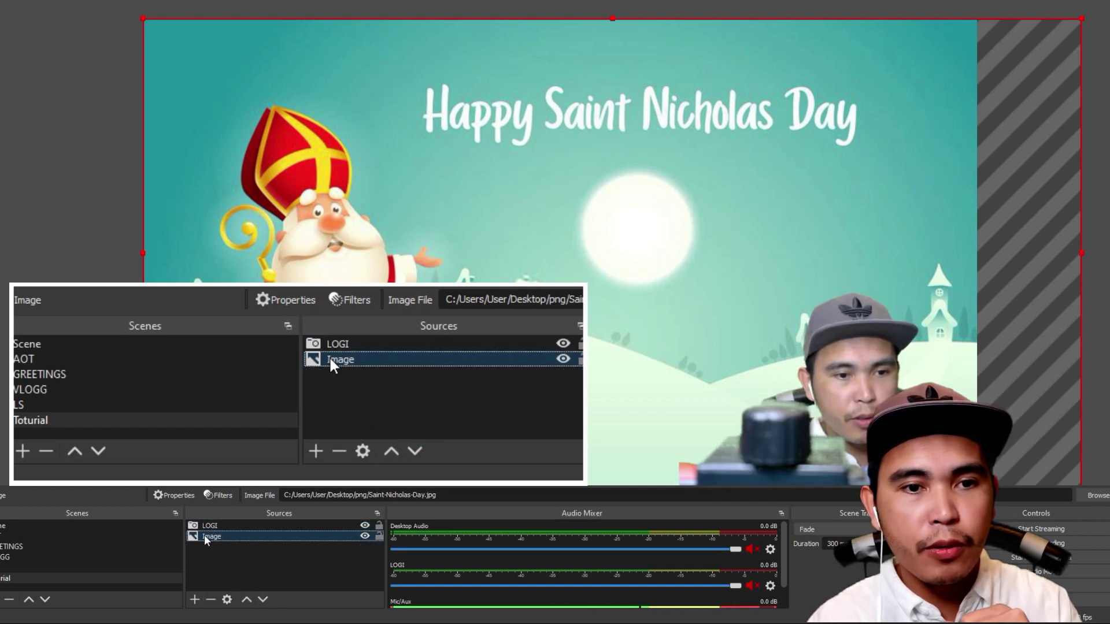
- Add a new media source named Video to the Toturial scene
click(193, 601)
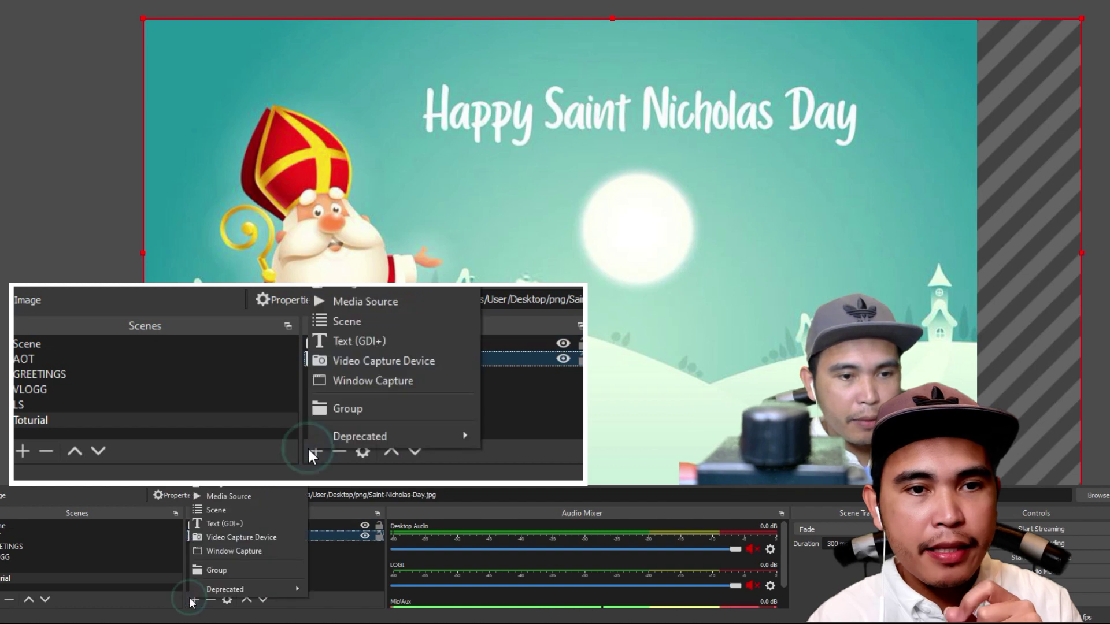
click(216, 497)
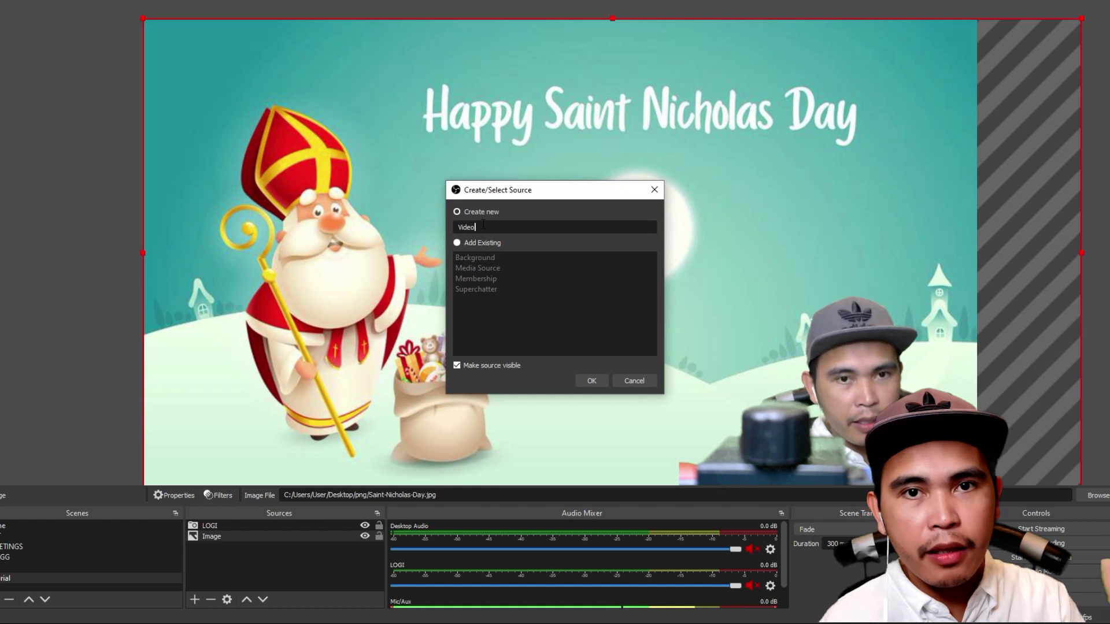
click(593, 379)
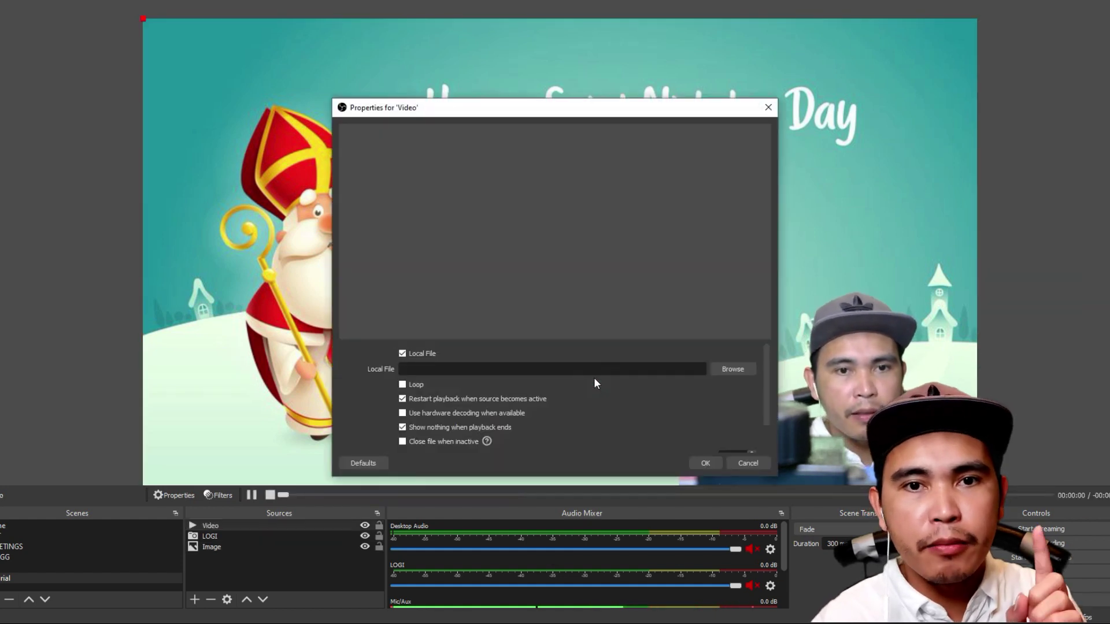
- Load FIRST SNOW.mp4 from FILMORA/OUTPUT/X on the LWG (F:) drive into the Video source with Loop enabled
click(732, 372)
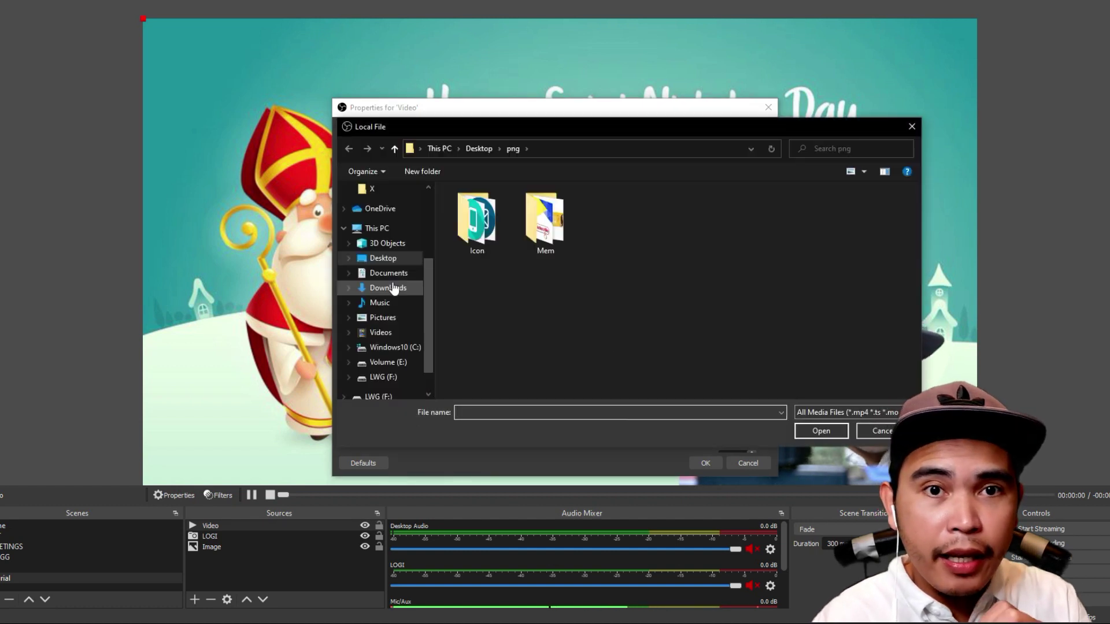
scroll(392, 295, down, 1)
click(385, 347)
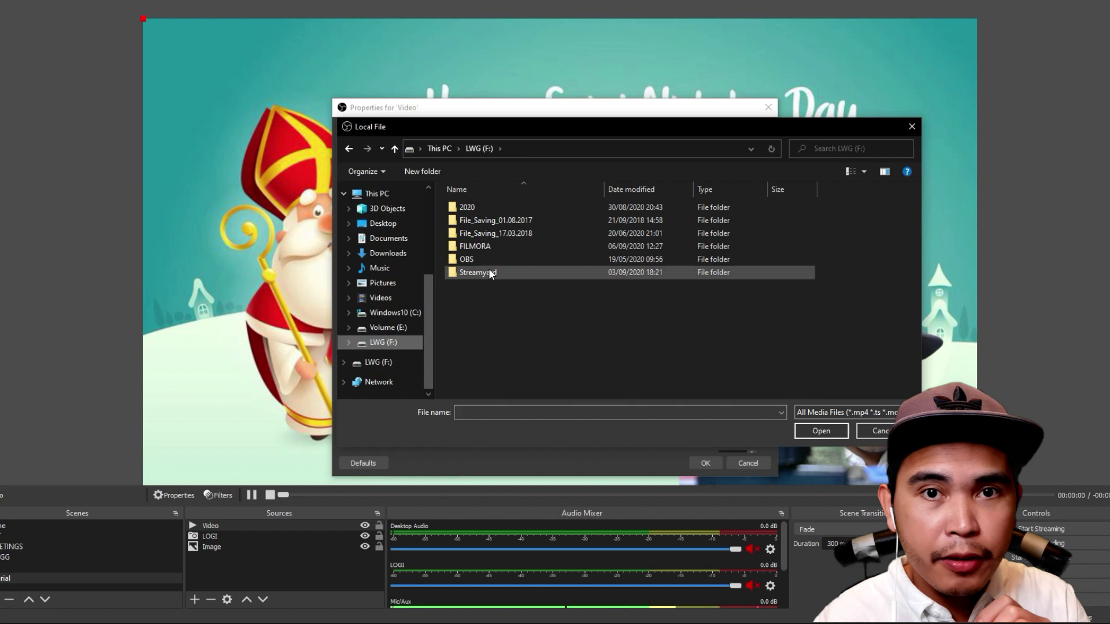
double_click(484, 248)
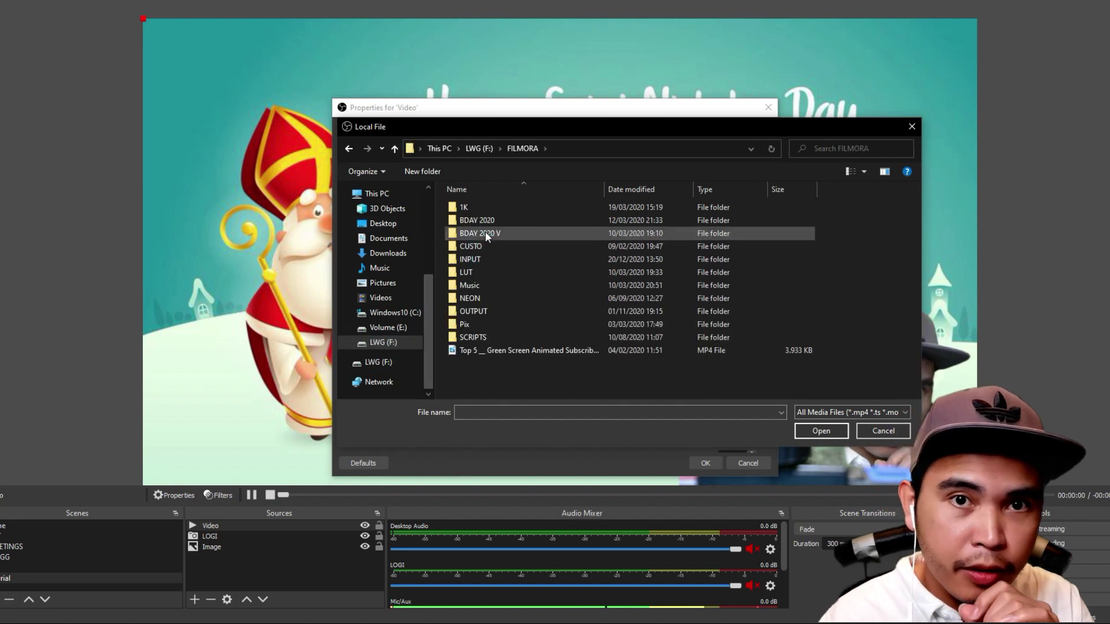
double_click(478, 312)
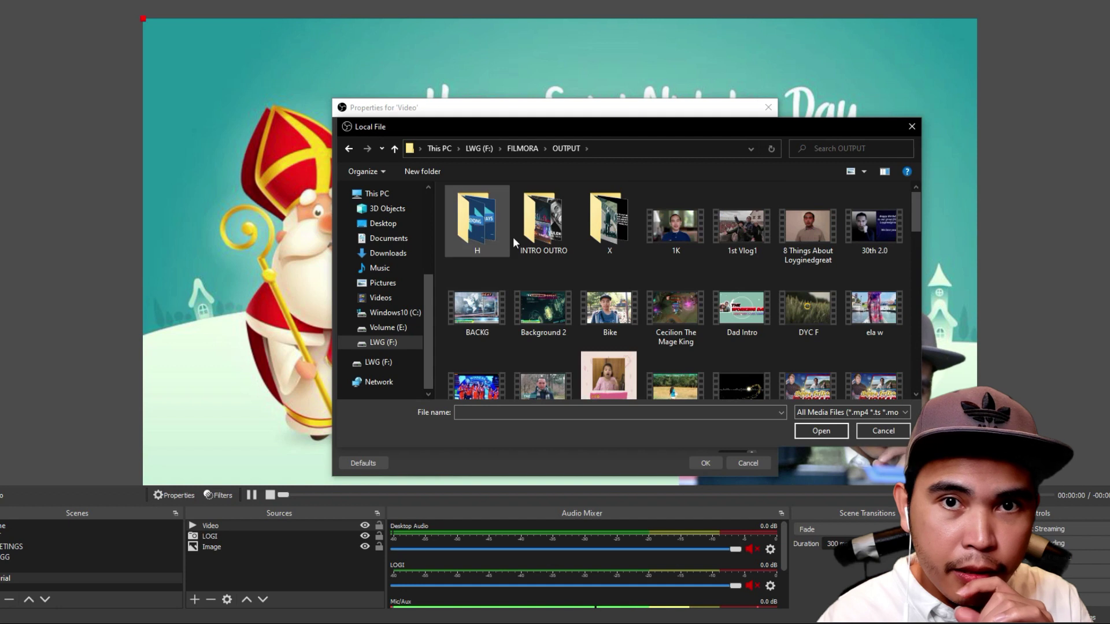
double_click(611, 234)
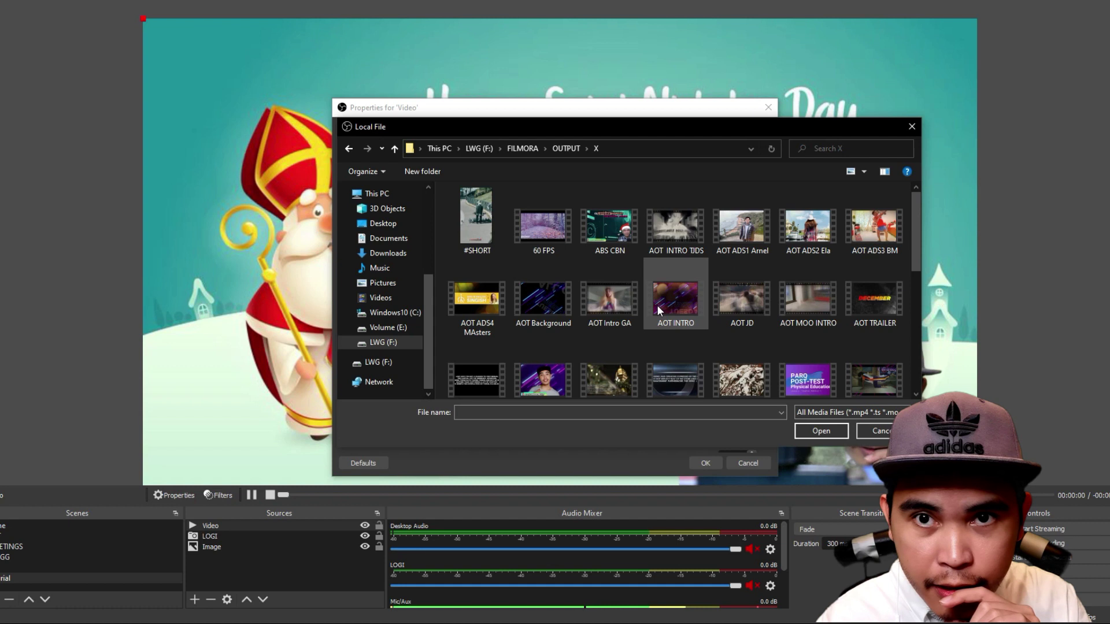
scroll(657, 304, down, 2)
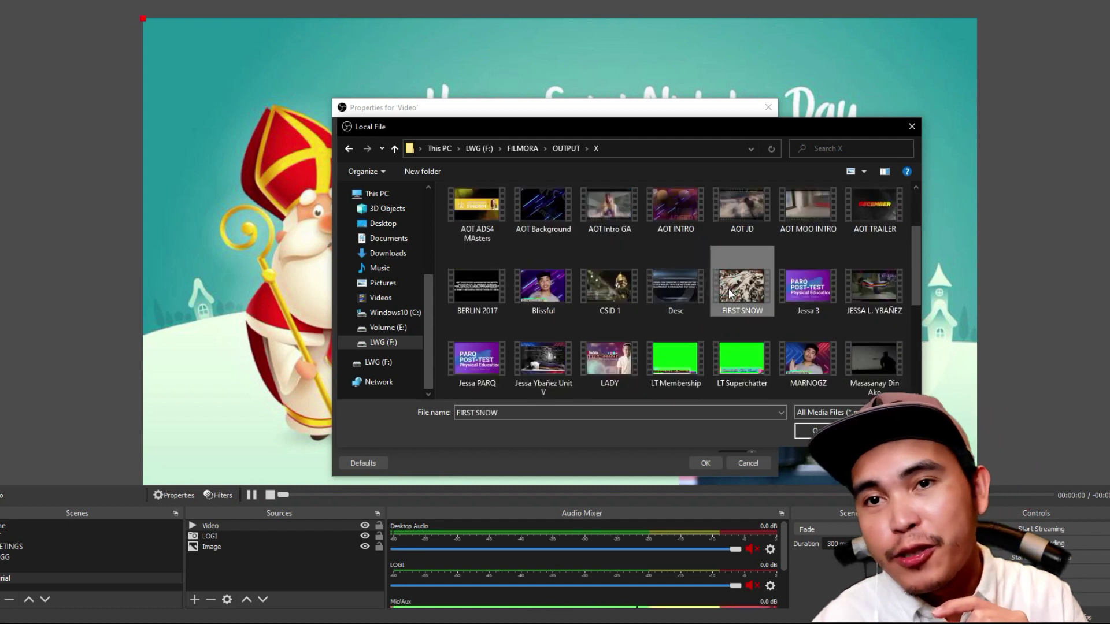
click(818, 432)
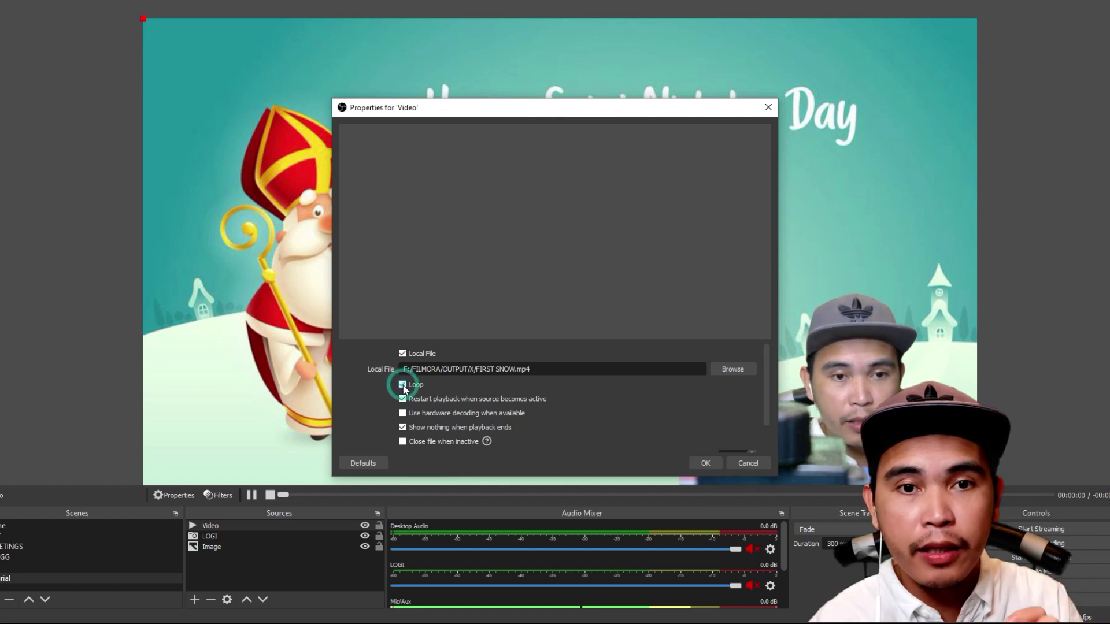
click(703, 464)
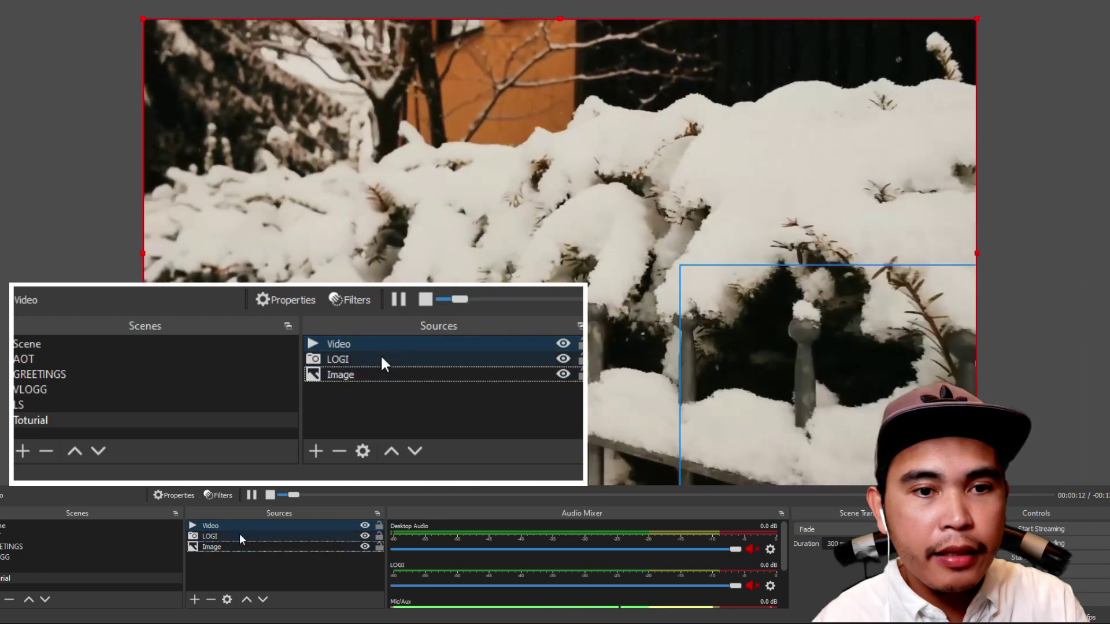
- Move the LOGI source above Video in the source order so the webcam overlays the video
click(237, 537)
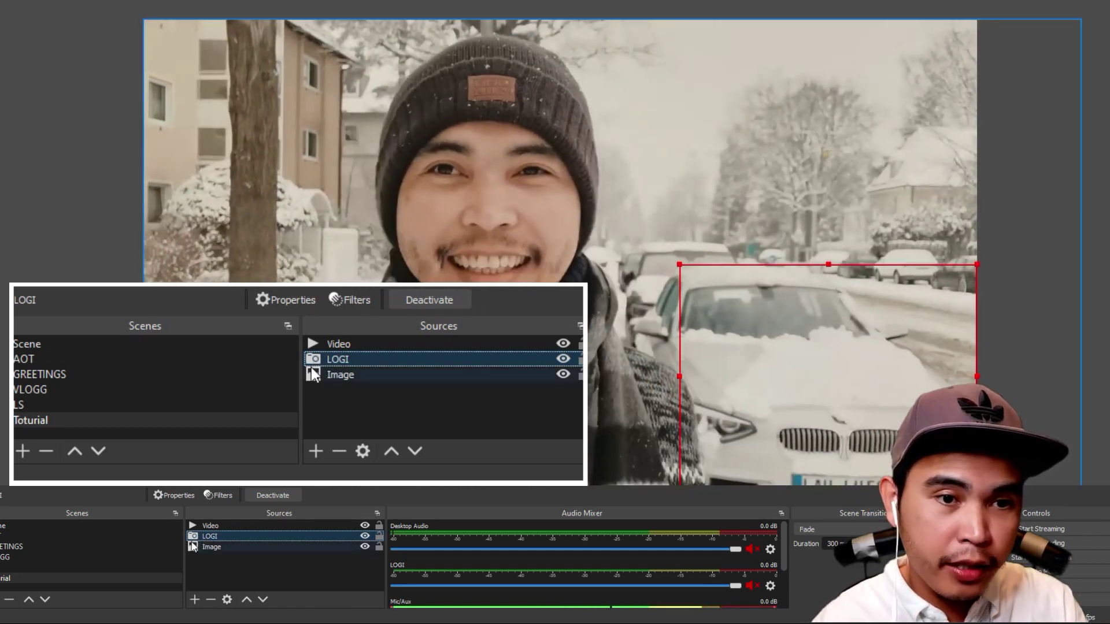
ctrl+click(194, 548)
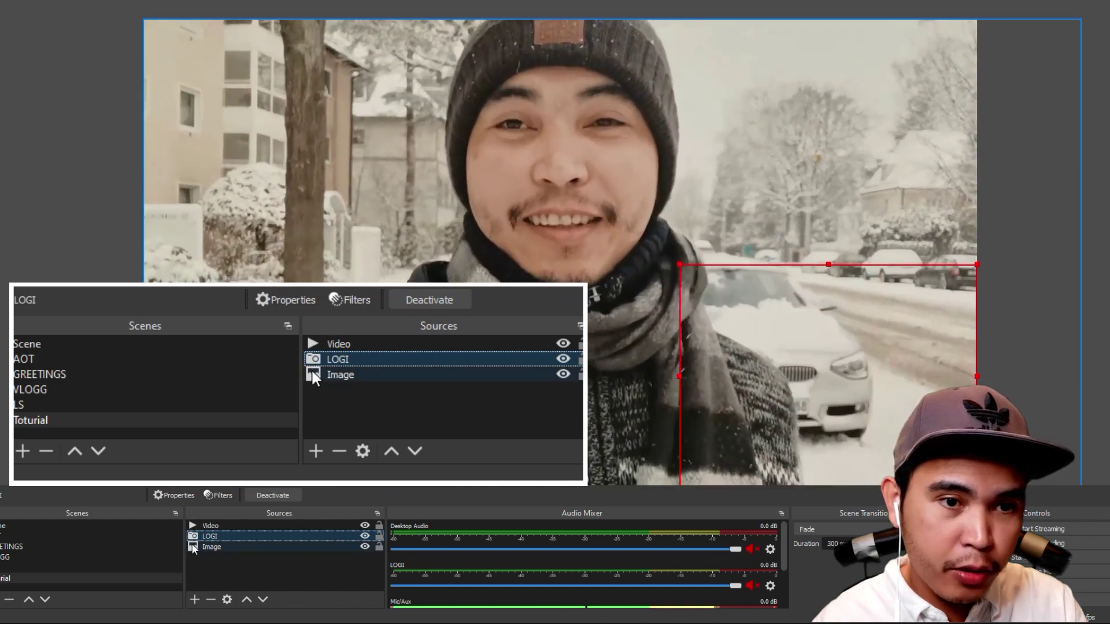
ctrl+click(195, 547)
ctrl+click(193, 525)
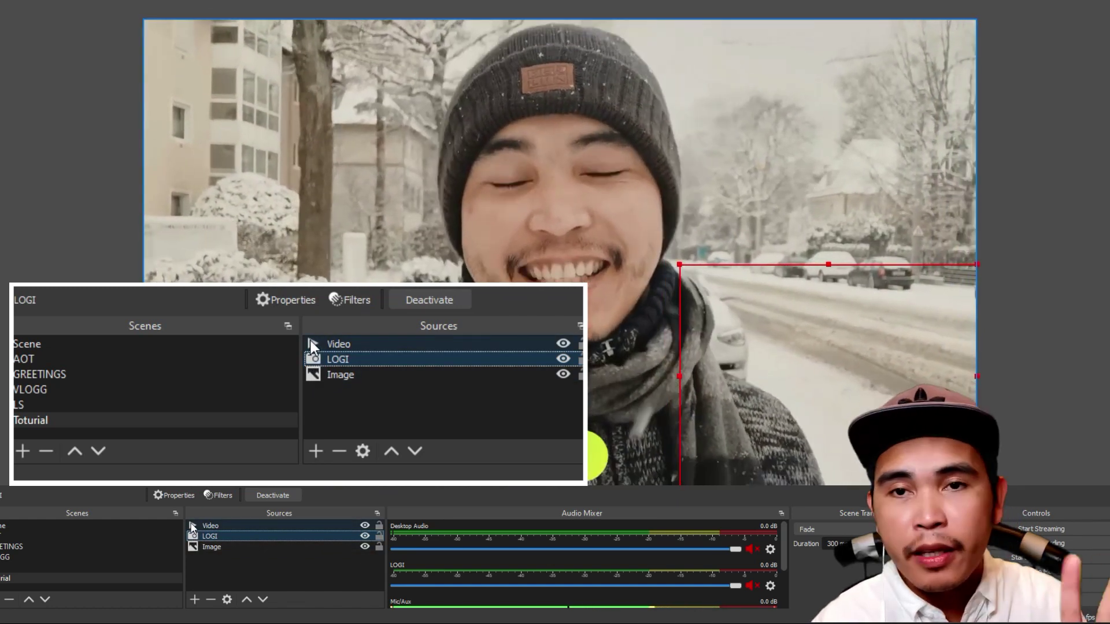
click(201, 536)
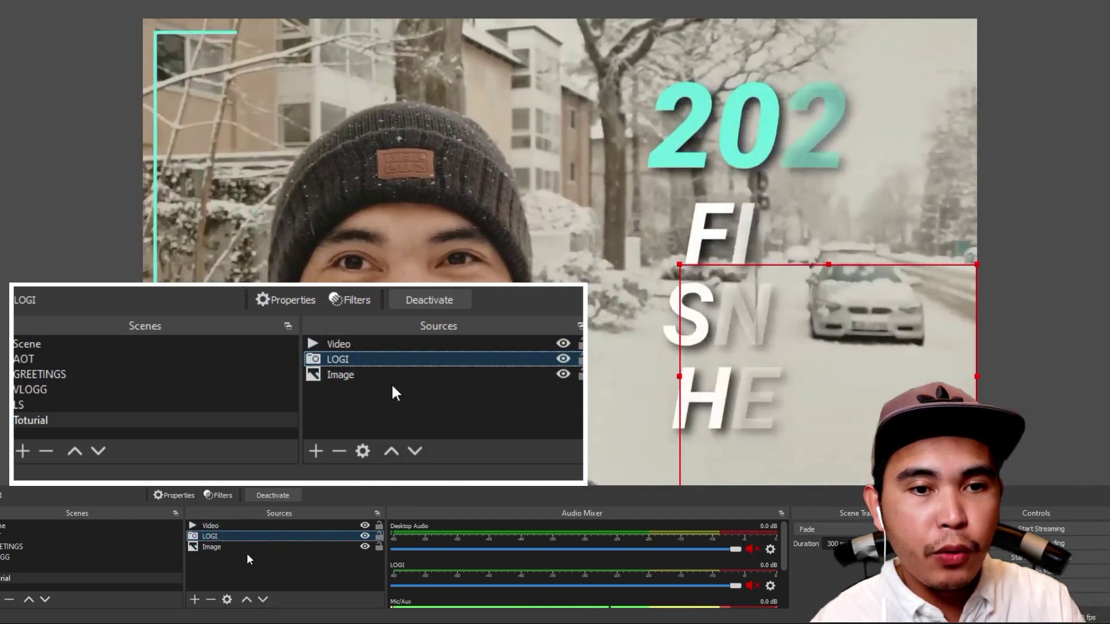
drag(245, 537, 246, 526)
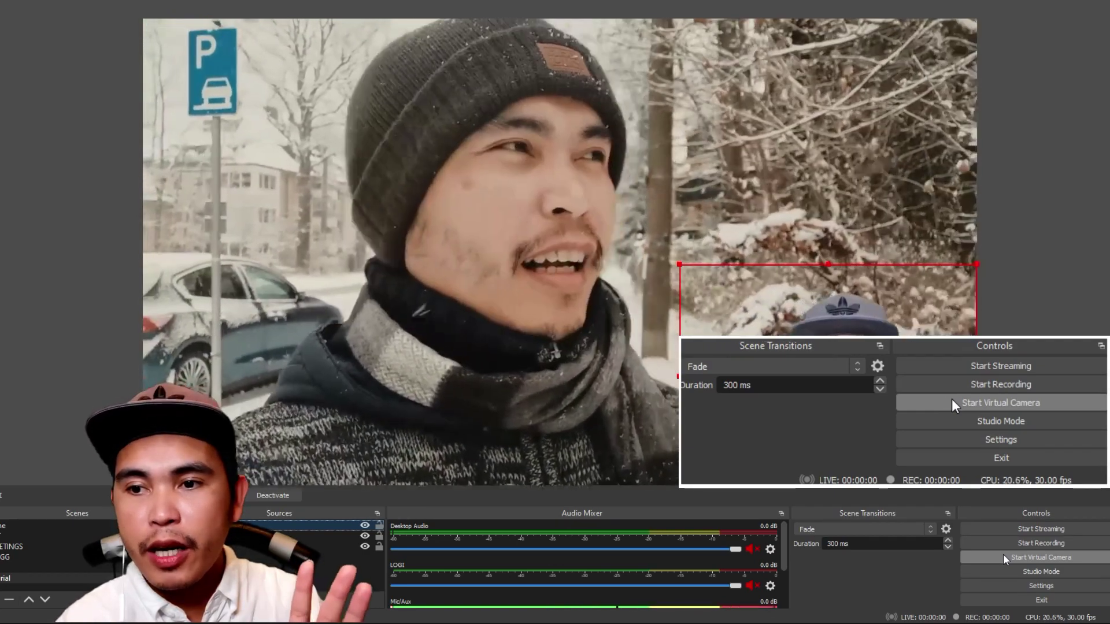
- Start the virtual camera to output the Toturial scene
click(951, 401)
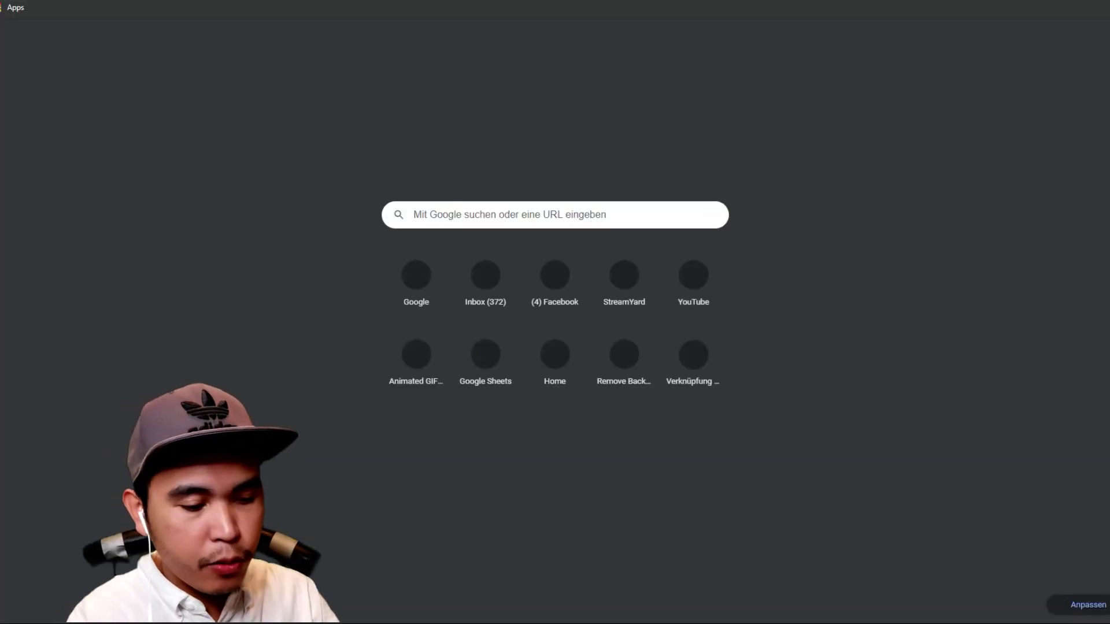
- Switch to the browser, go to StreamYard and open the camera settings from the camera and mic check
text(streamyard)
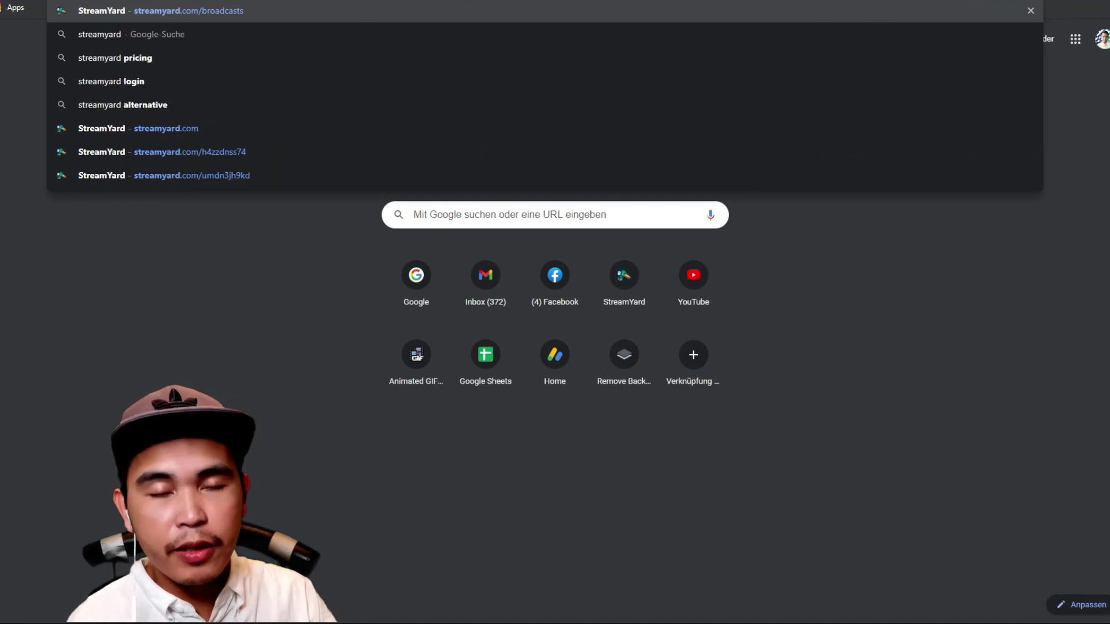
key(Return)
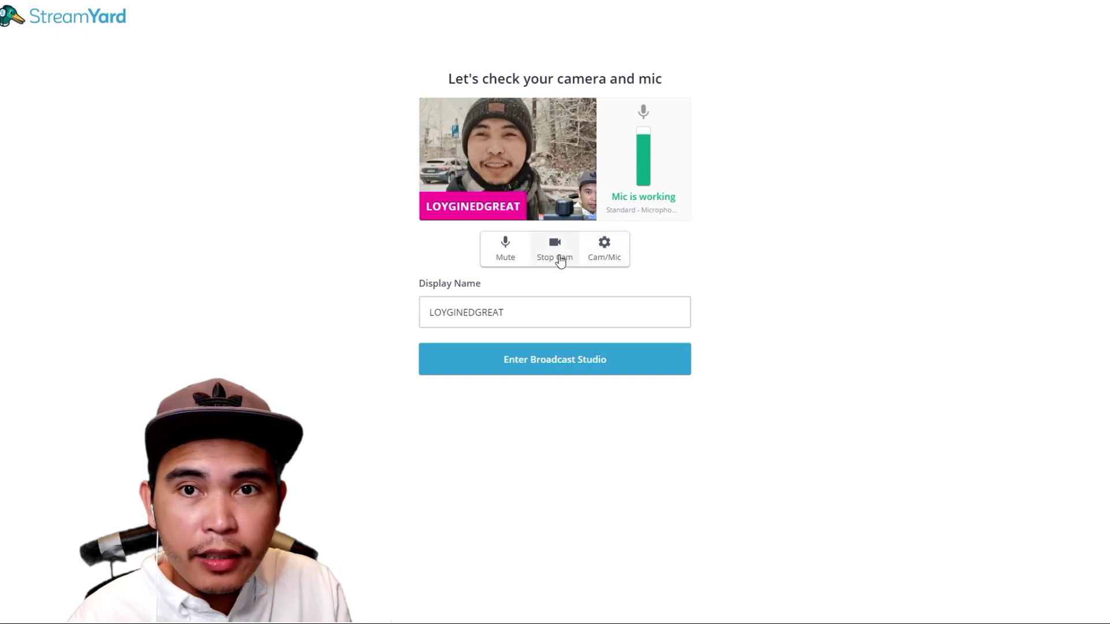
click(595, 254)
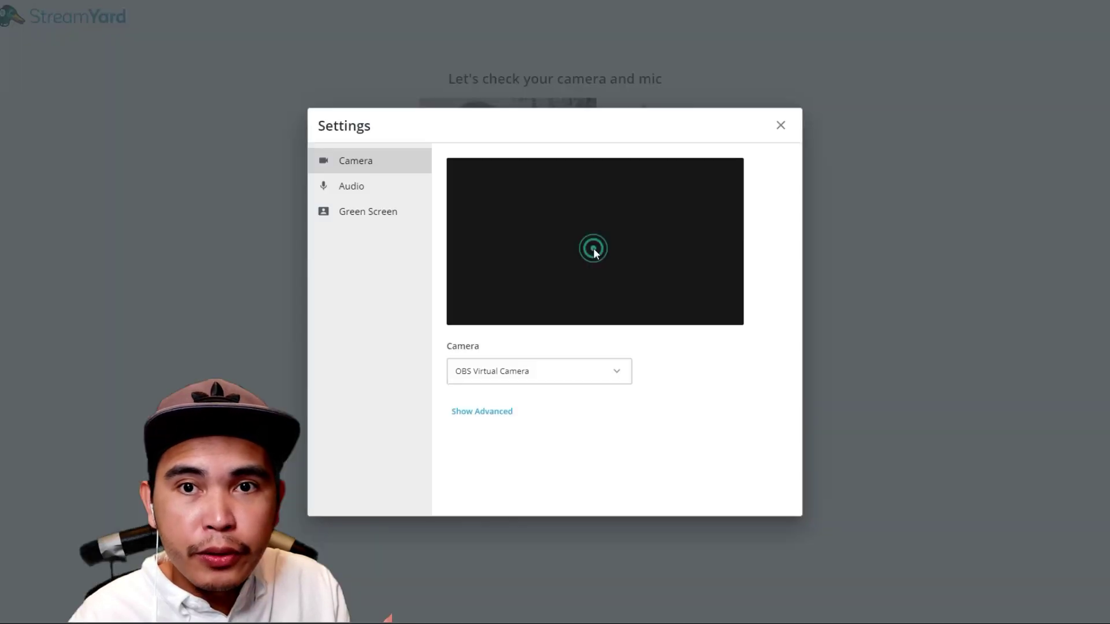
- Select OBS Virtual Camera as the StreamYard camera and return to the camera and mic check
click(543, 377)
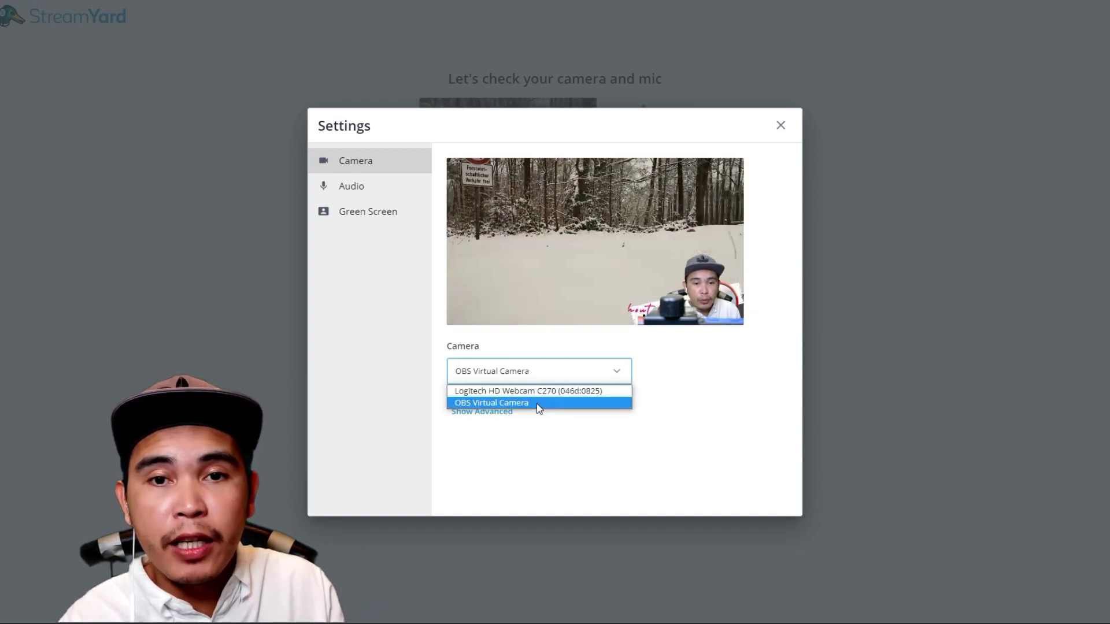
click(537, 404)
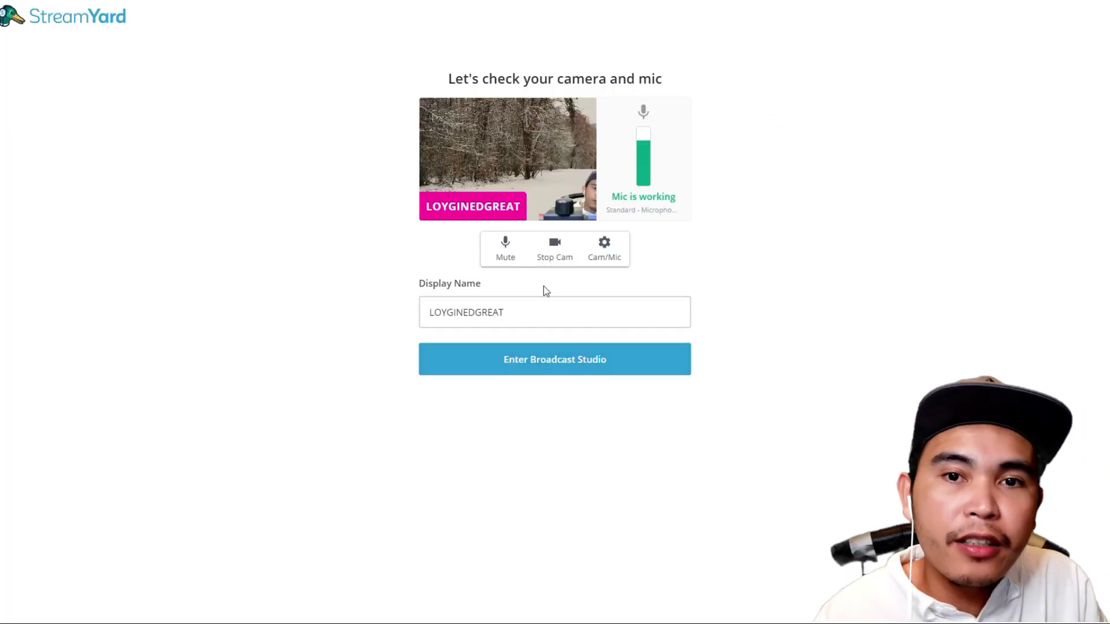
- Enter the broadcast studio and add the virtual camera feed to the stream
click(527, 354)
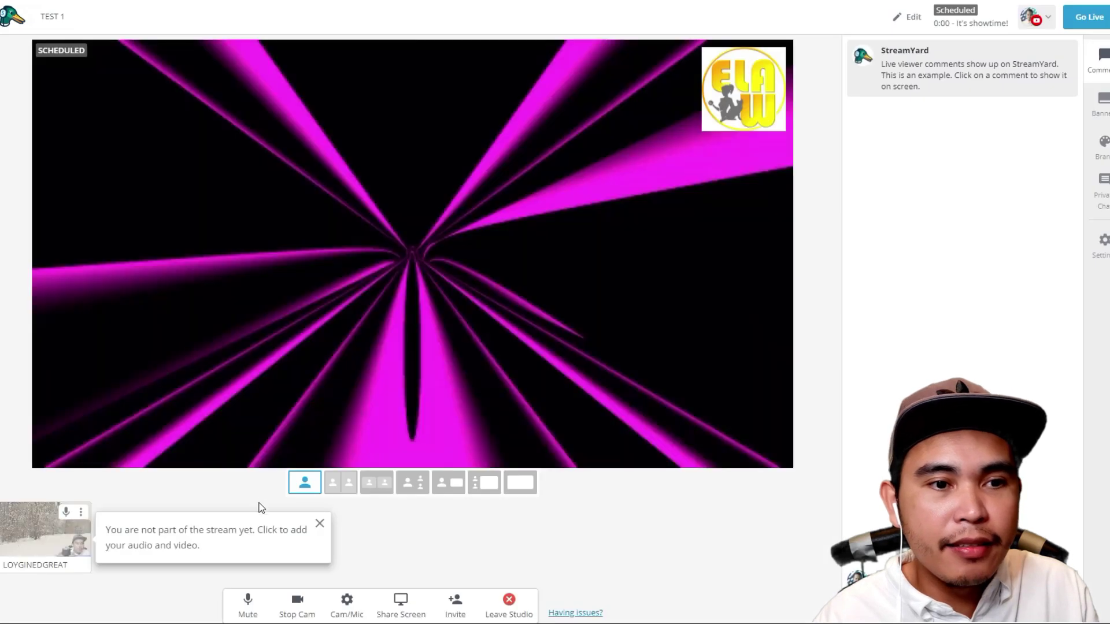
click(51, 540)
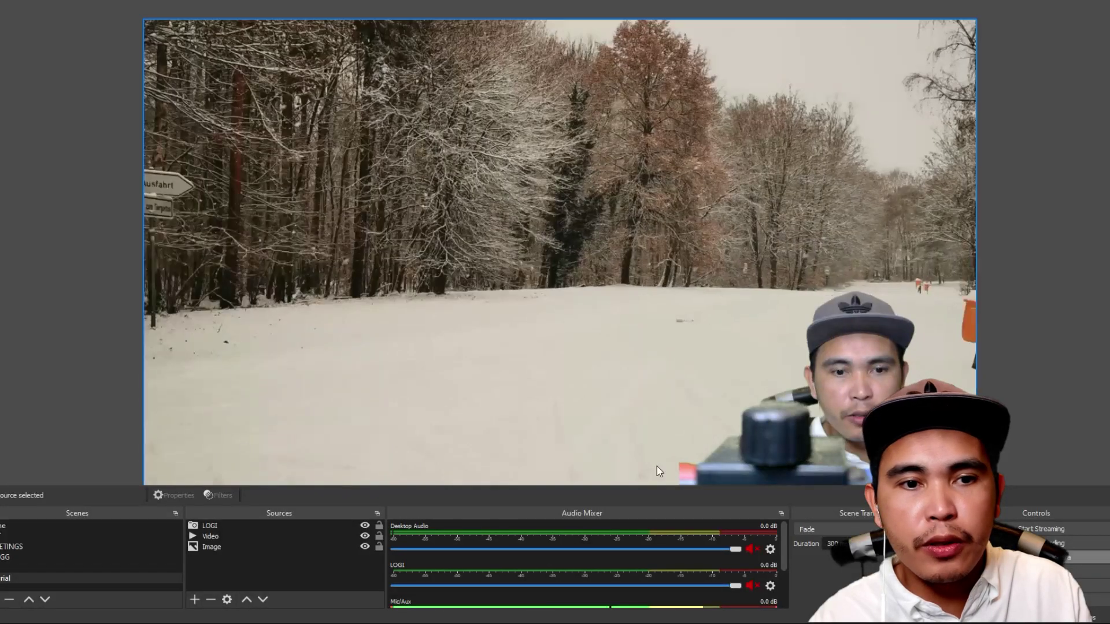
- Switch to OBS Studio and move the LOGI source one place down, below Video in the source order
click(225, 525)
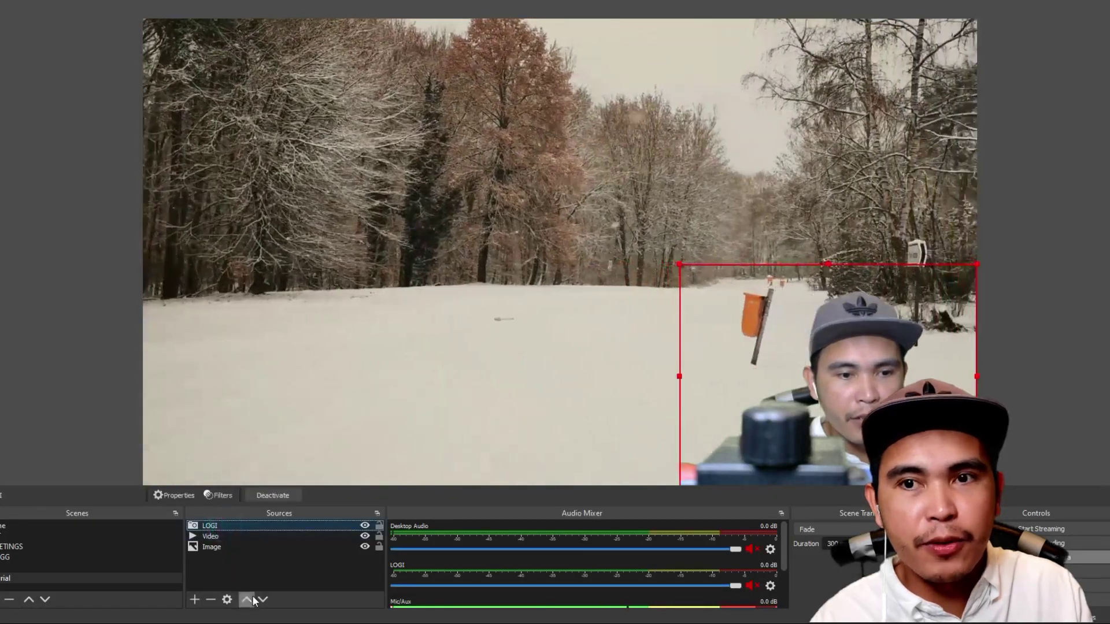
click(260, 599)
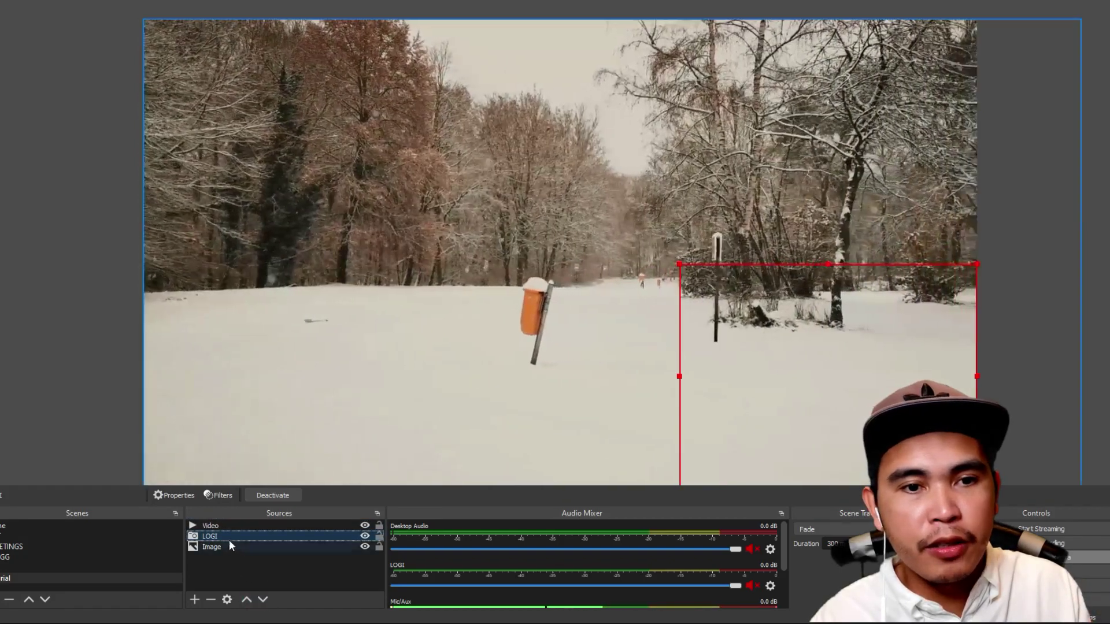